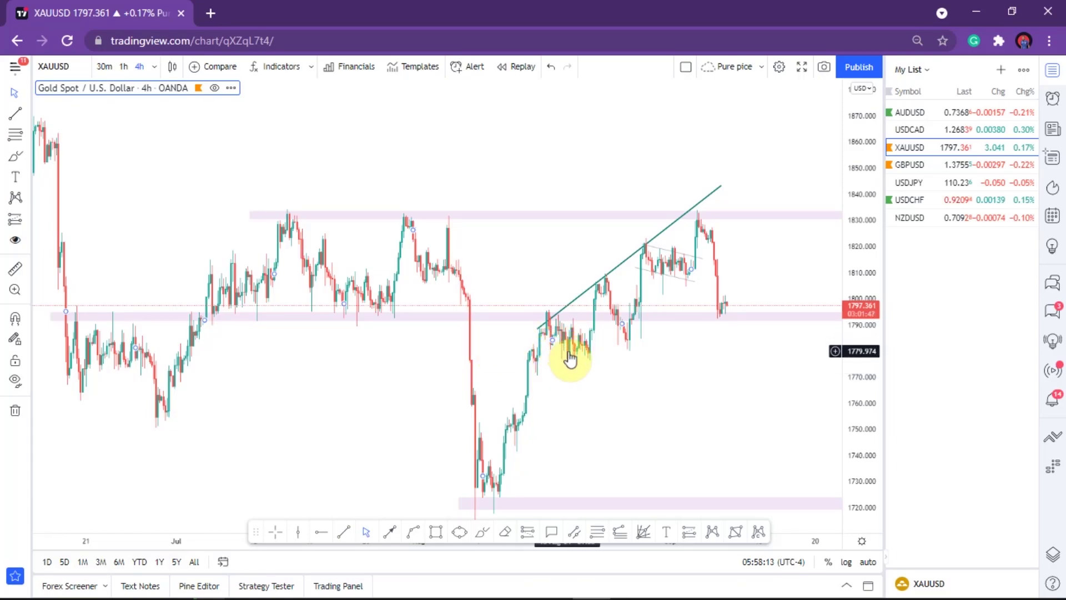
- Raise the top edge of the upper resistance zone to about 1834.4
left_click_drag(533, 340, 519, 347)
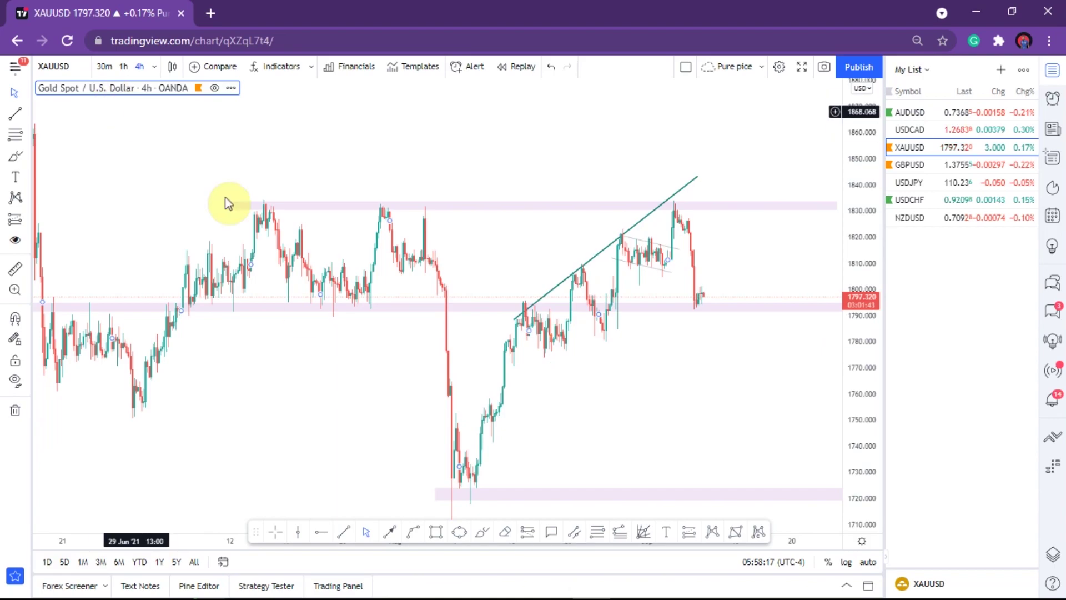
left_click_drag(525, 344, 496, 337)
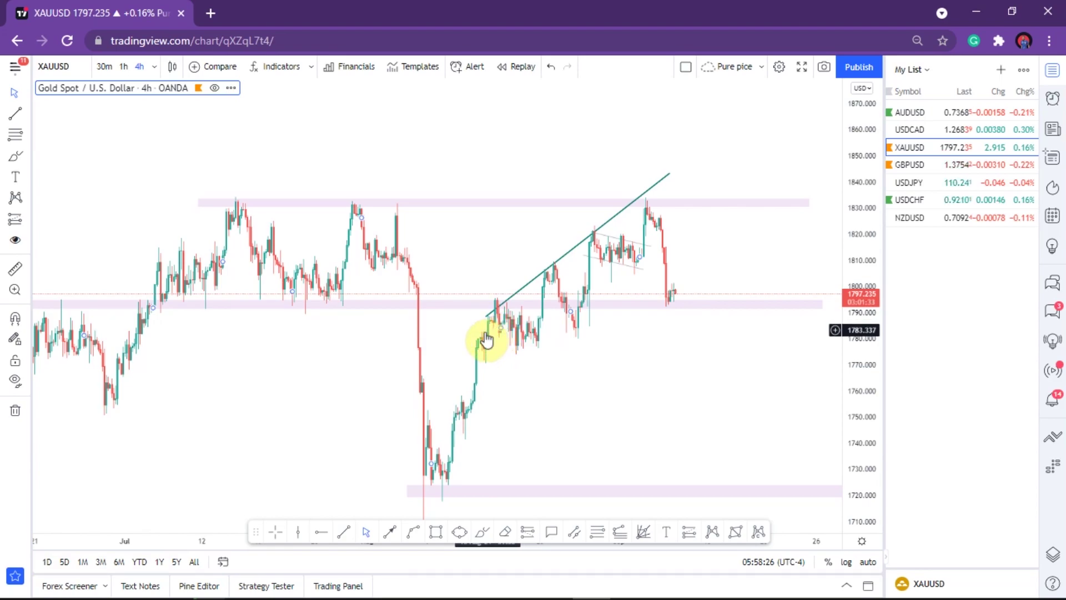
left_click(526, 293)
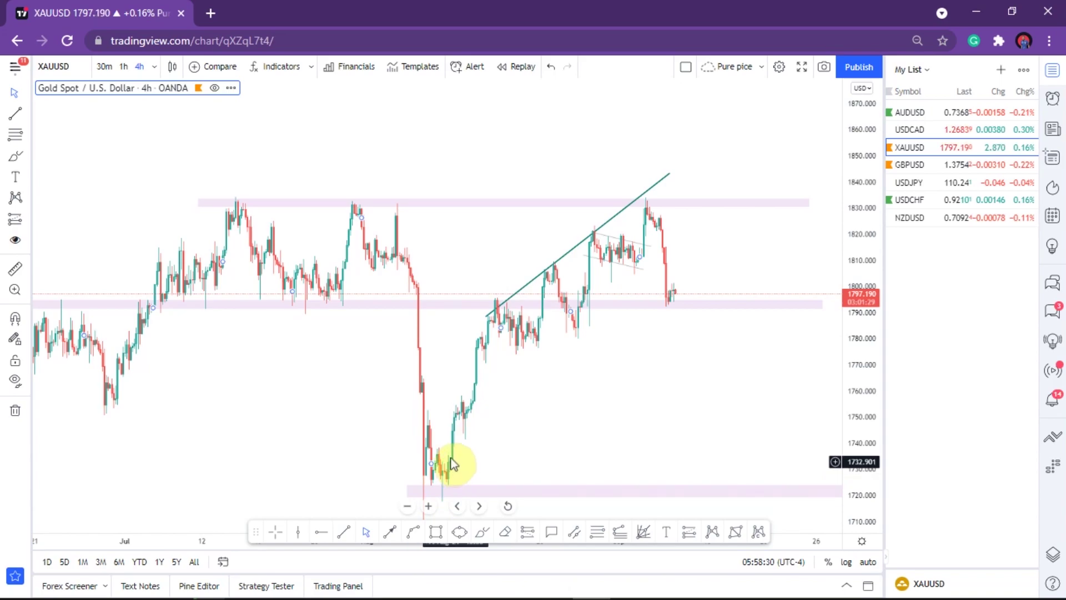
left_click_drag(450, 453, 450, 388)
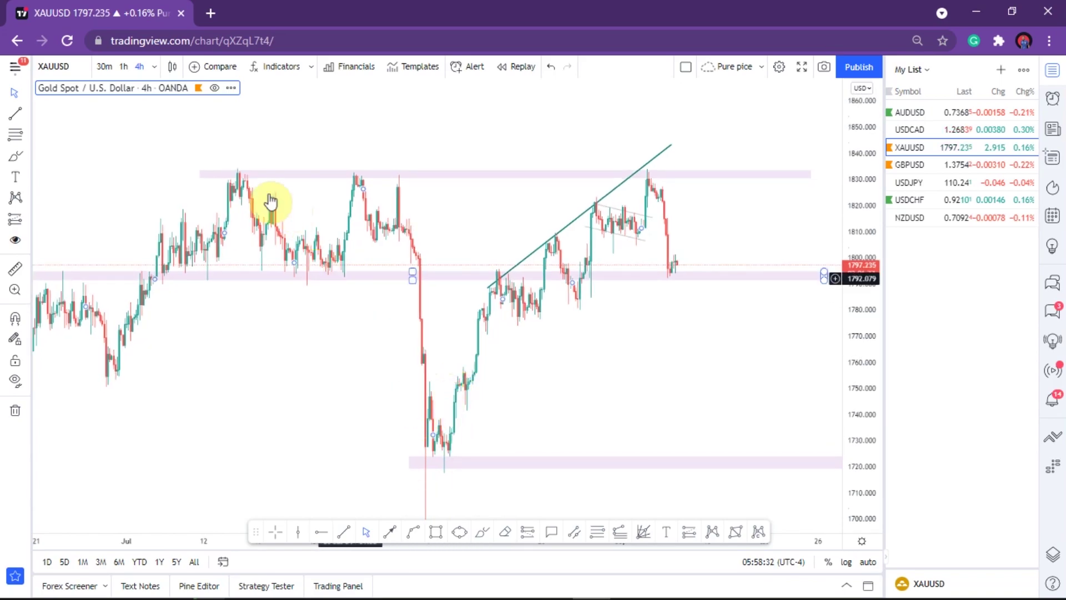
left_click(197, 174)
mouse_move(199, 171)
left_mouse_down()
mouse_move(200, 149)
mouse_move(199, 169)
left_mouse_up()
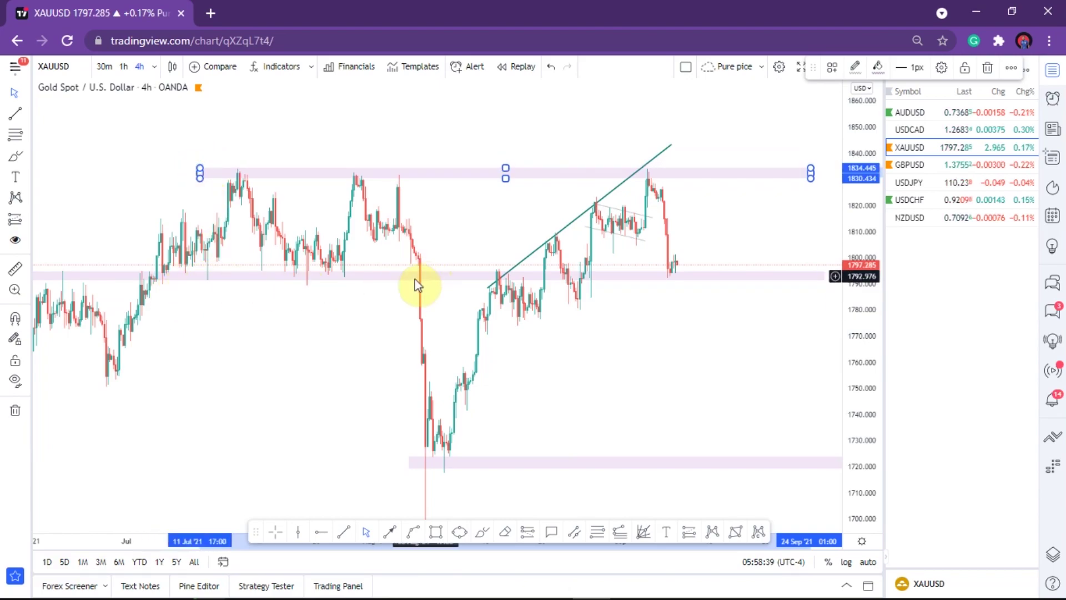
- Thin the middle support/resistance zone by raising its bottom edge slightly, and check the past reactions along it
left_click_drag(412, 280, 412, 278)
left_click(296, 321)
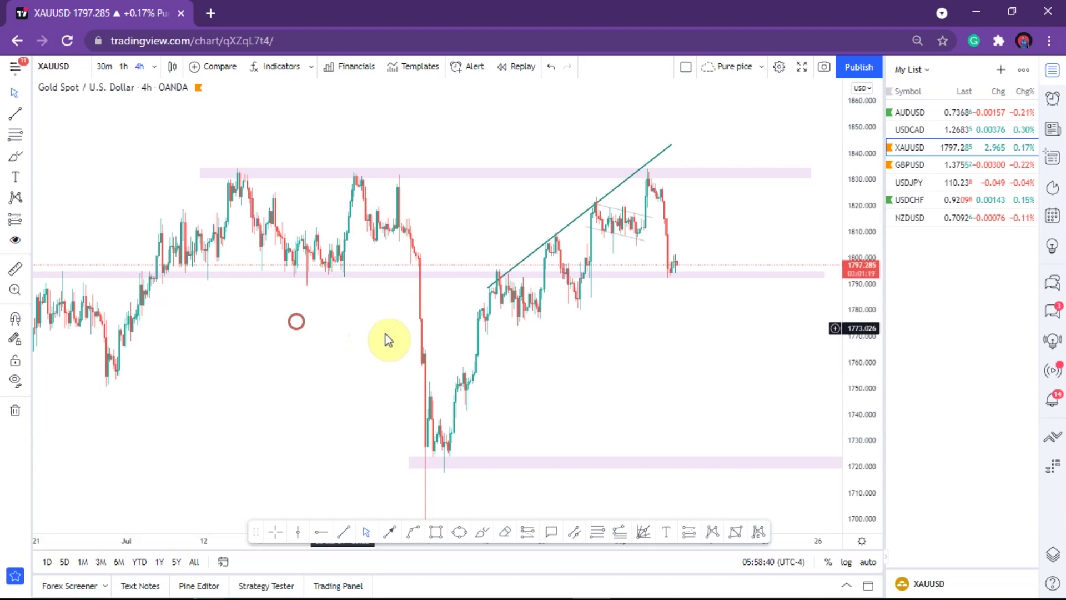
left_click_drag(431, 338, 557, 347)
left_click(236, 287)
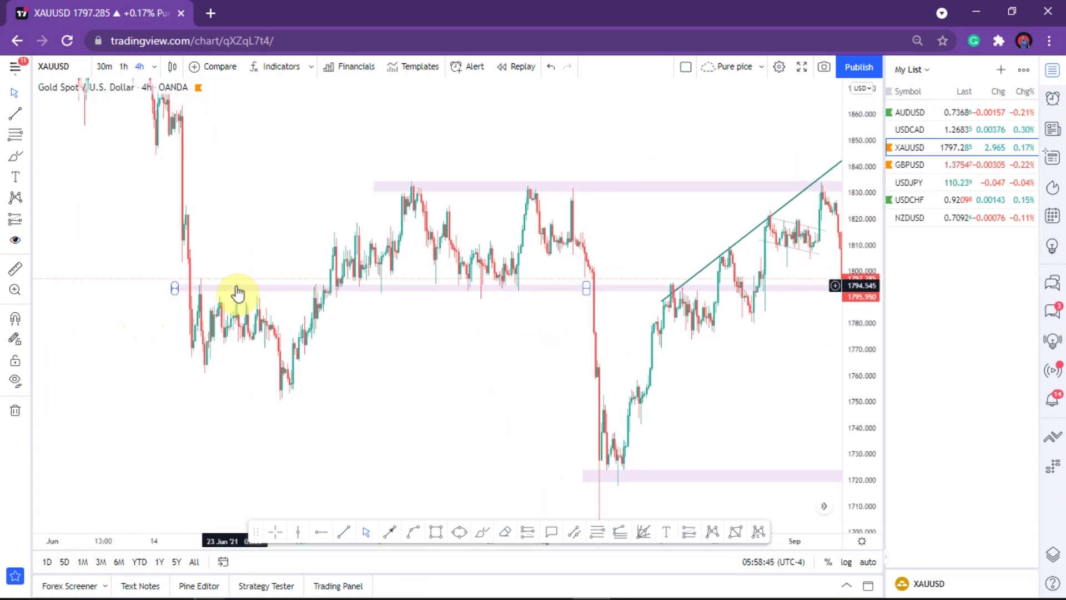
left_click(511, 293)
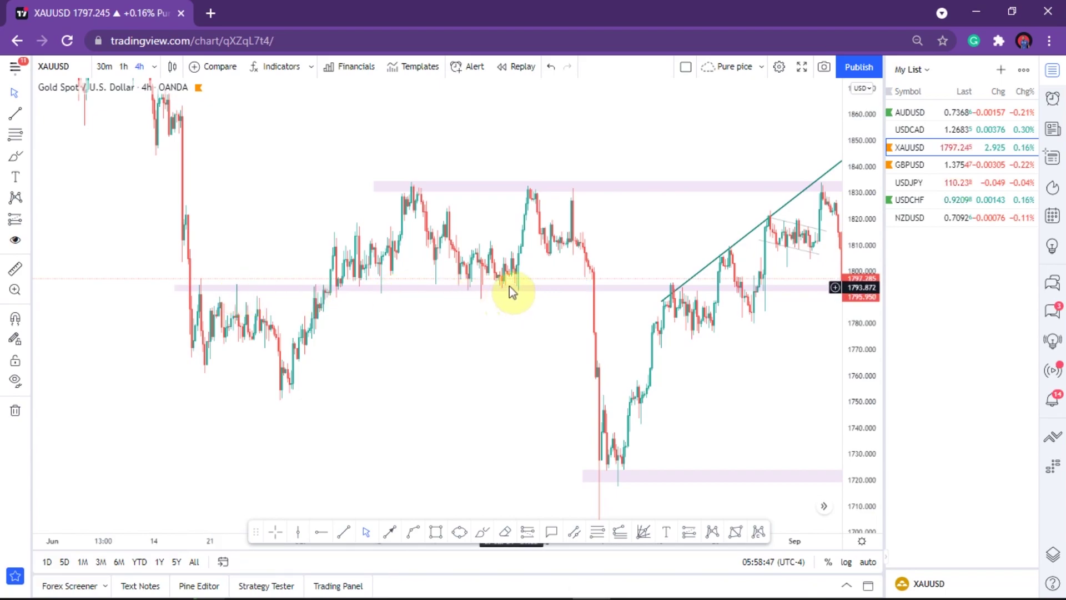
left_click_drag(533, 362, 169, 355)
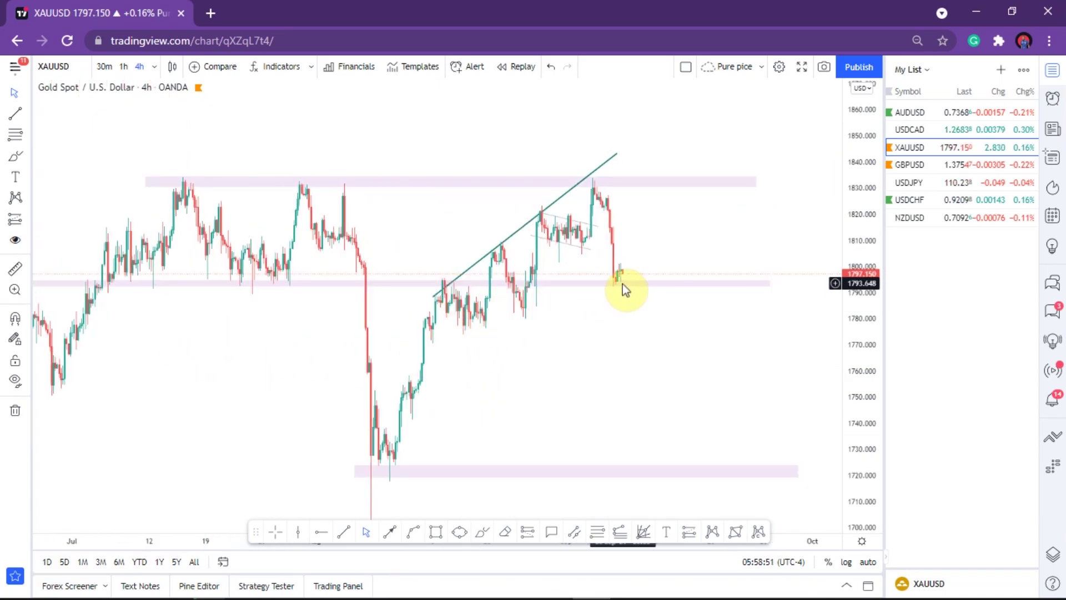
- Thicken the lowest support zone by raising its top edge to about 1726.2
left_click_drag(547, 392, 482, 302)
left_click(347, 445)
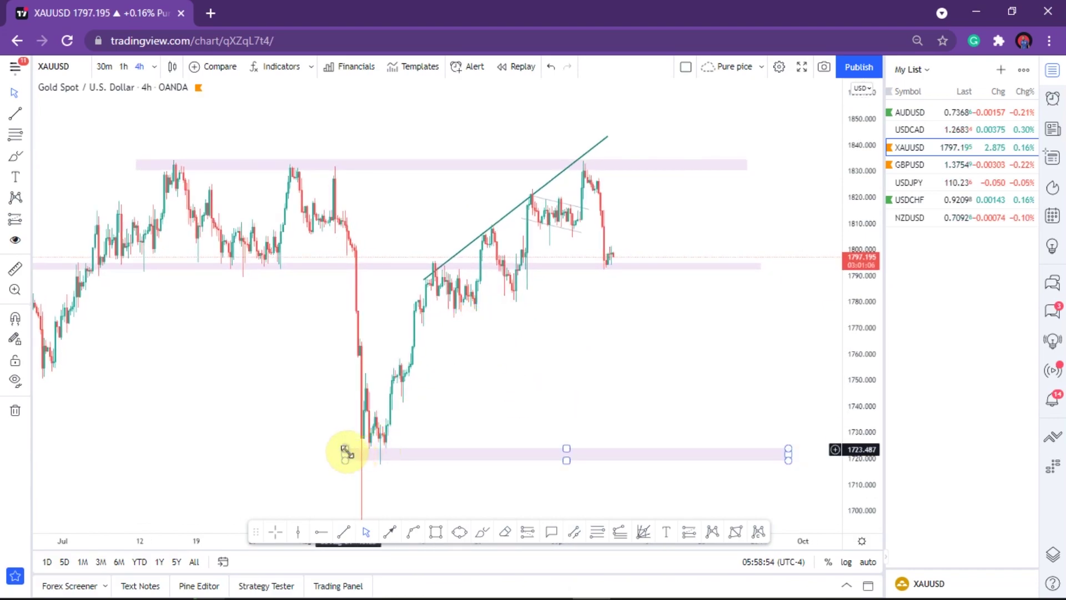
mouse_move(347, 444)
left_mouse_down()
mouse_move(346, 434)
mouse_move(344, 444)
left_mouse_up()
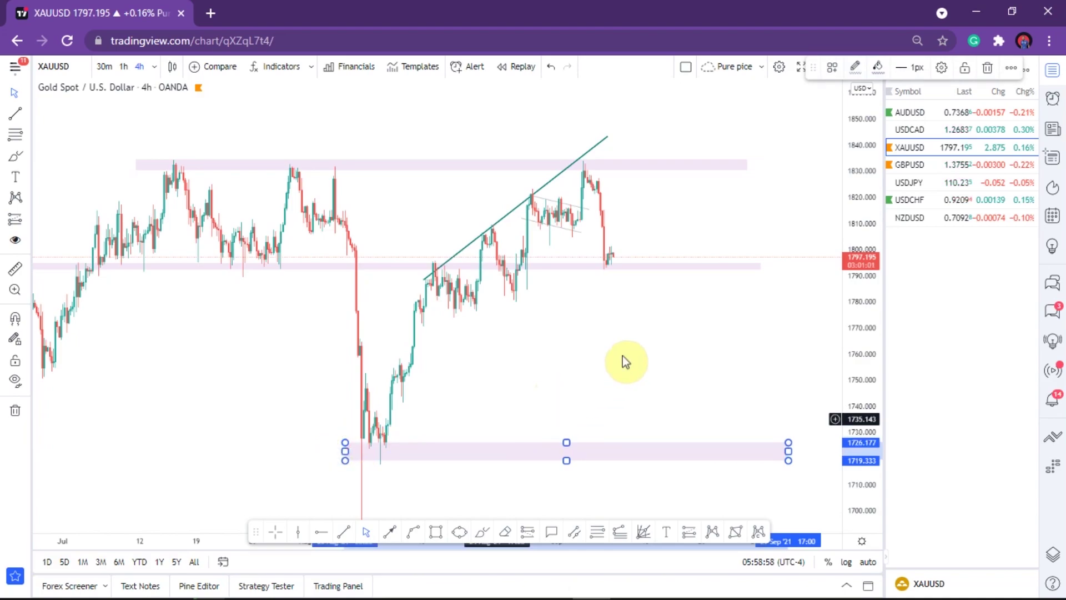
- Draw a rising arrow beneath the August–September upswing from about 1746.6, and delete it
left_click_drag(622, 359, 554, 366)
left_click(390, 531)
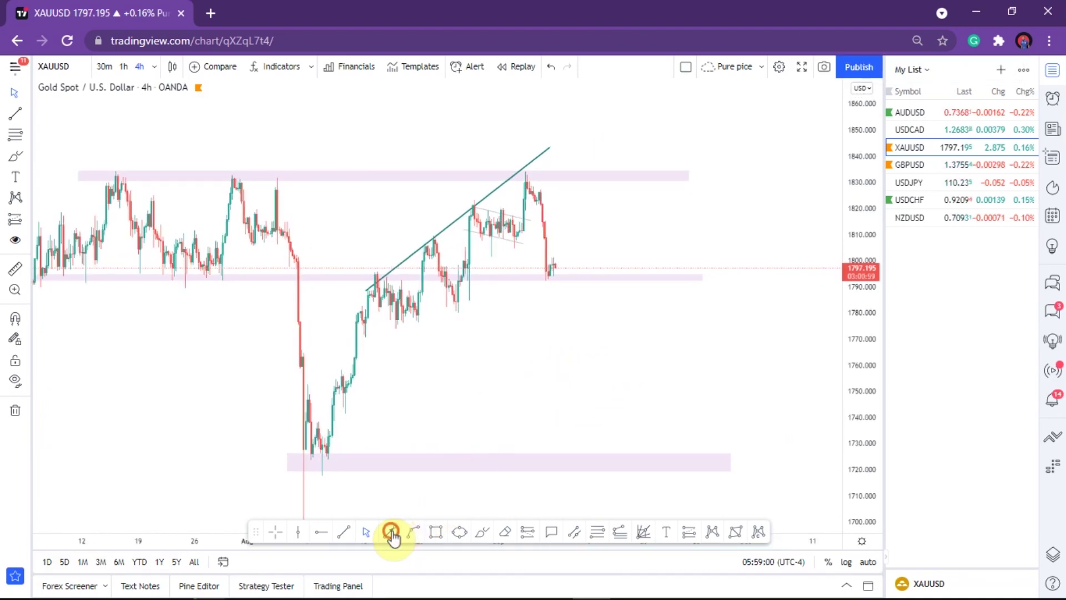
left_click(383, 400)
left_click(604, 259)
left_click(532, 362)
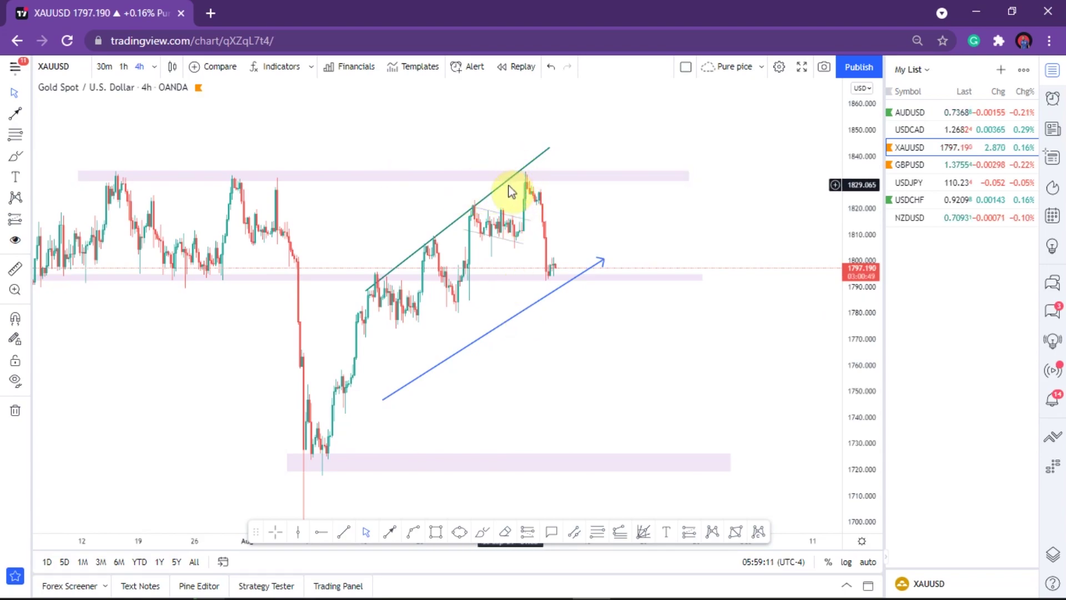
left_click(604, 261)
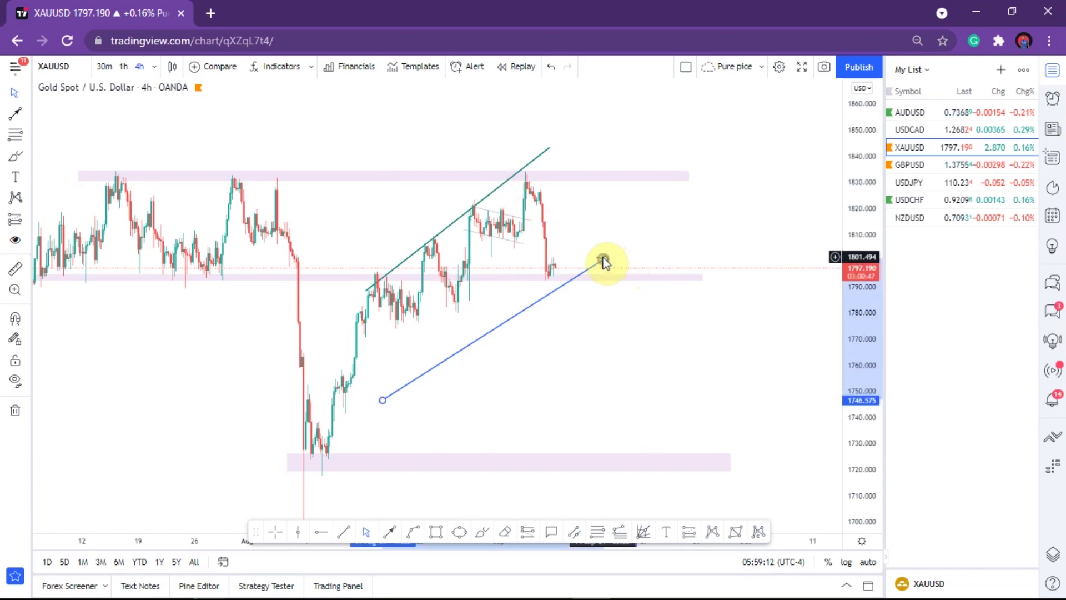
key("Delete")
- Draw a trend line along the first steep August rally, from about 1725.7 up to about 1787.6
scroll(421, 358, "up", 5)
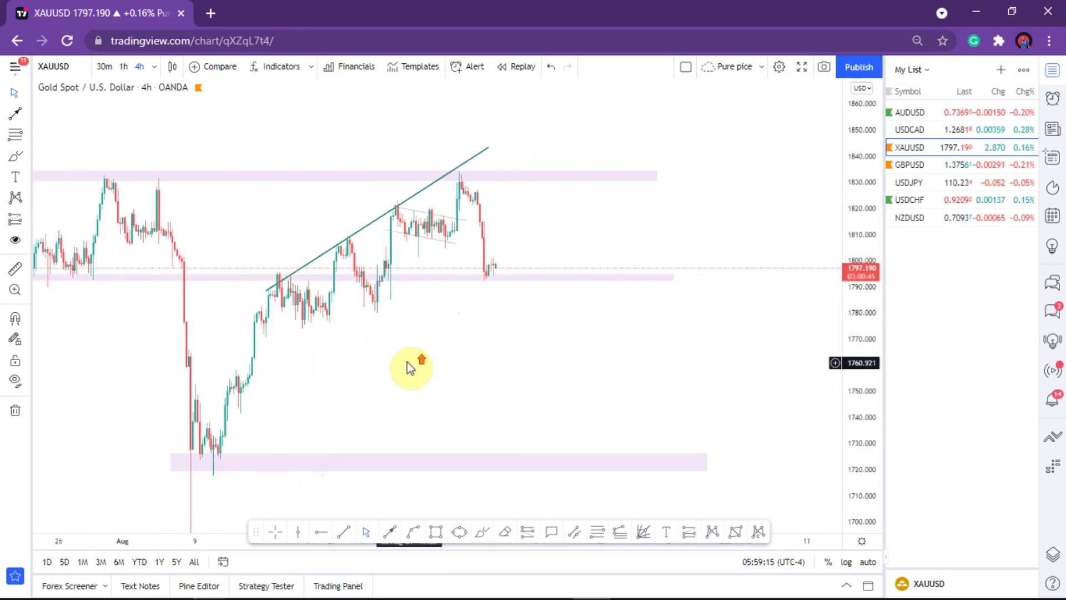
left_click_drag(400, 349, 699, 350)
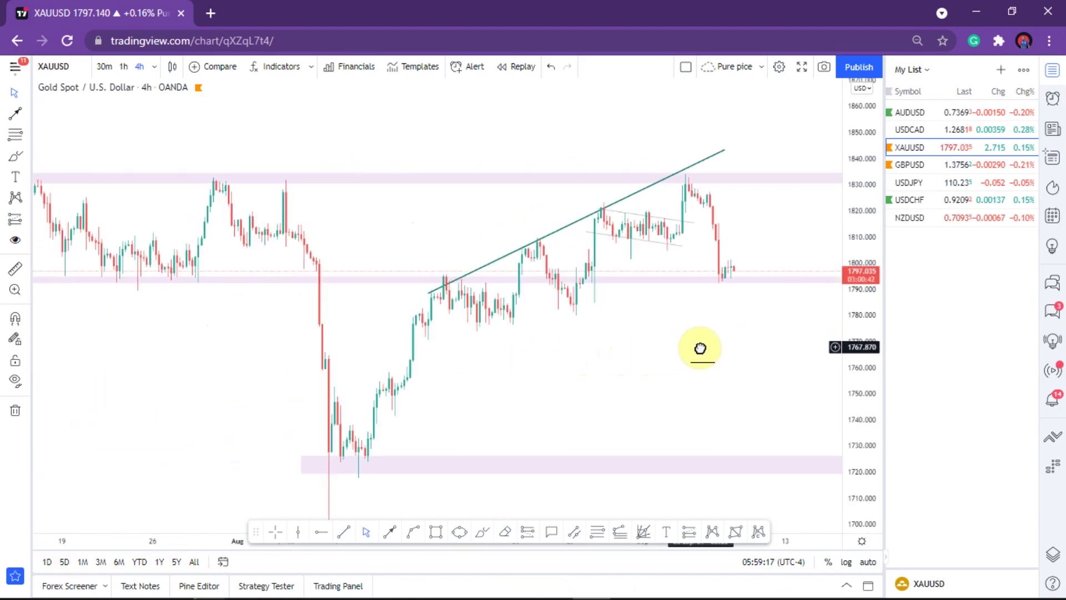
left_click(343, 531)
left_click(374, 456)
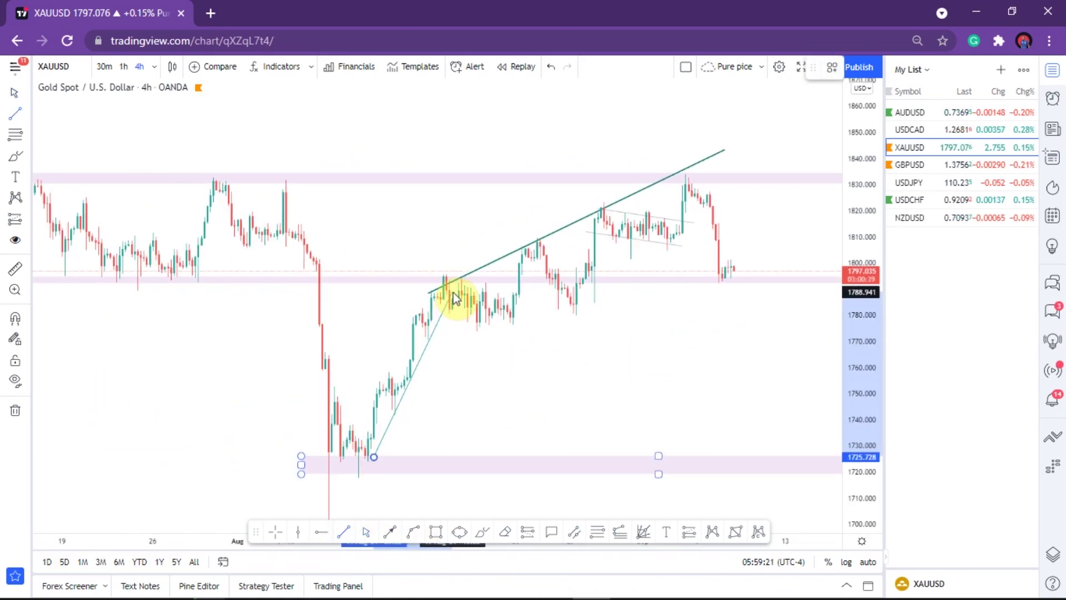
left_click(494, 404)
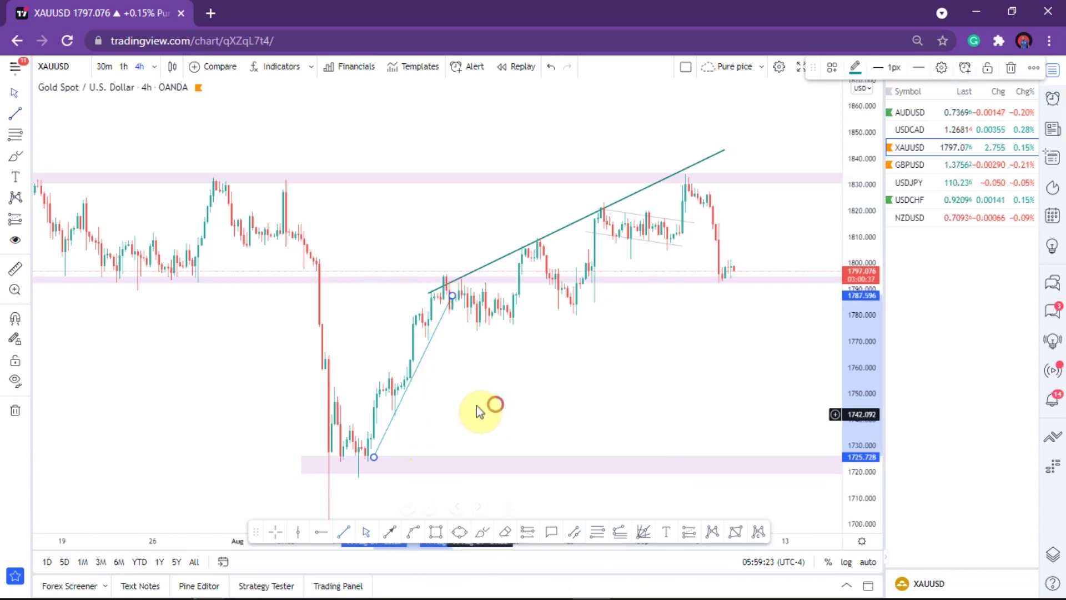
left_click_drag(427, 410, 415, 410)
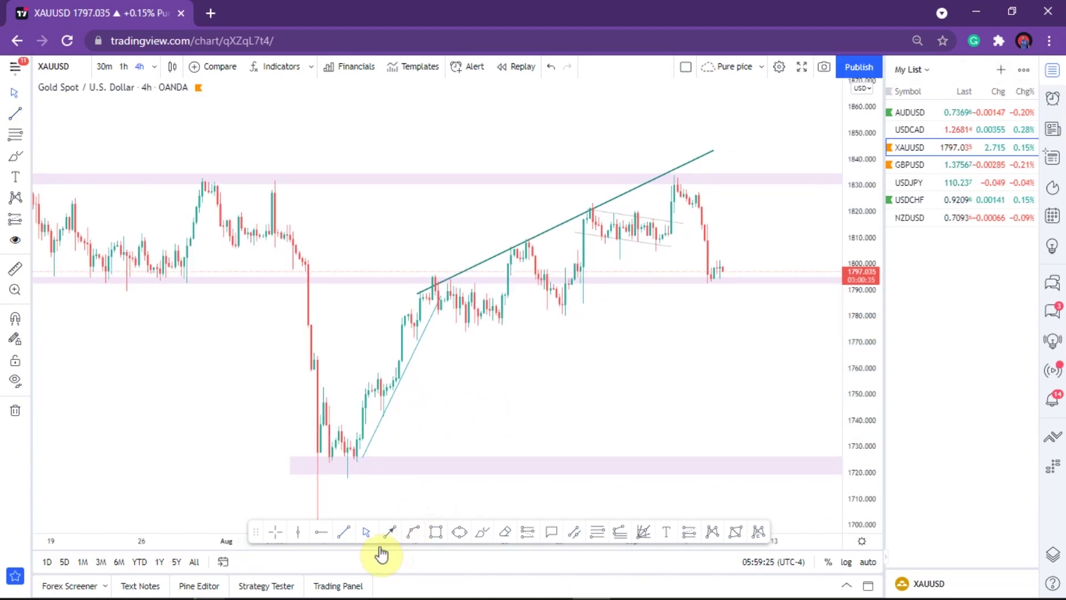
- Draw a rising support trend line under the swing lows, from about 1774.4 to about 1796.9 past the current candle
left_click(344, 533)
left_click(481, 331)
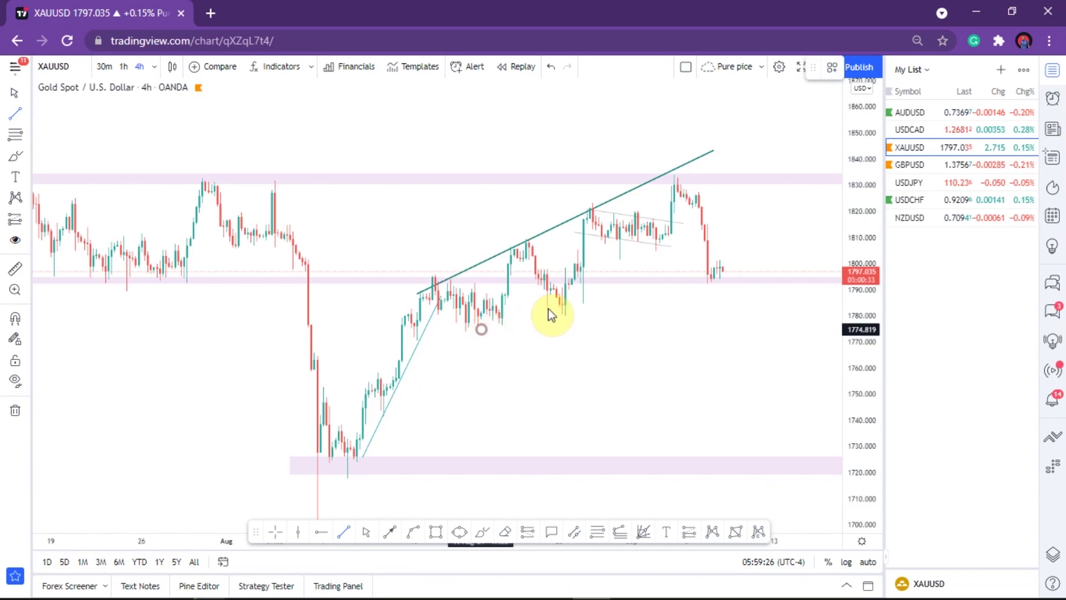
left_click(751, 267)
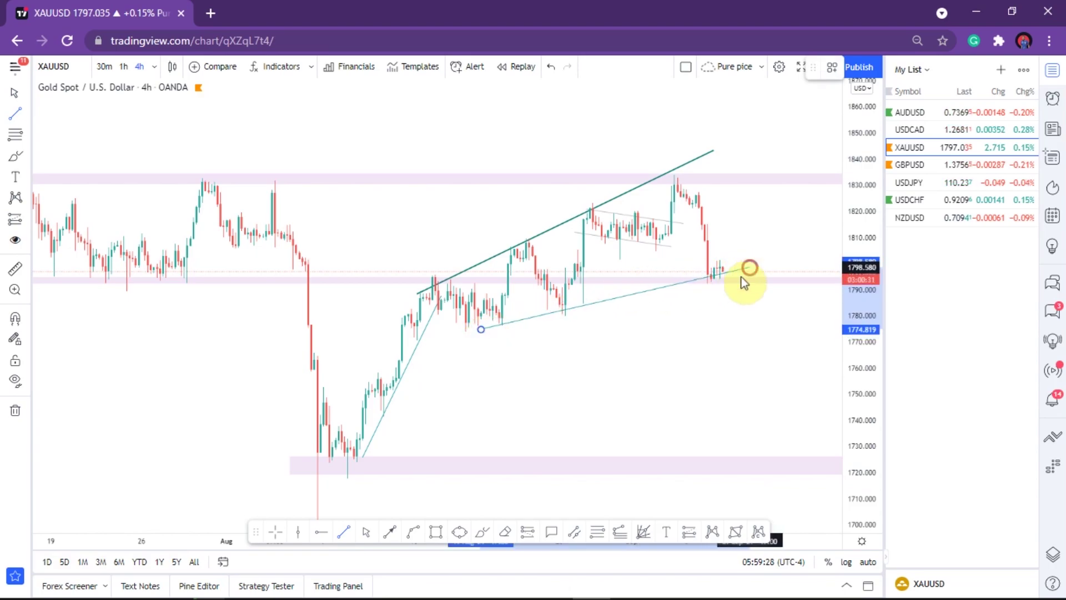
scroll(508, 374, "up", 4)
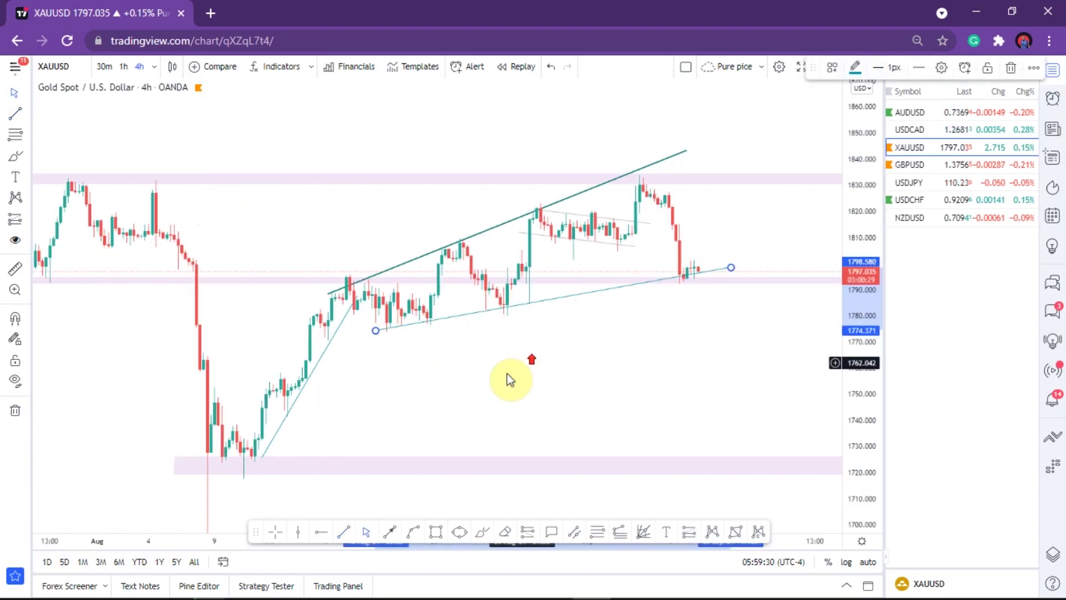
left_click_drag(862, 375, 864, 221)
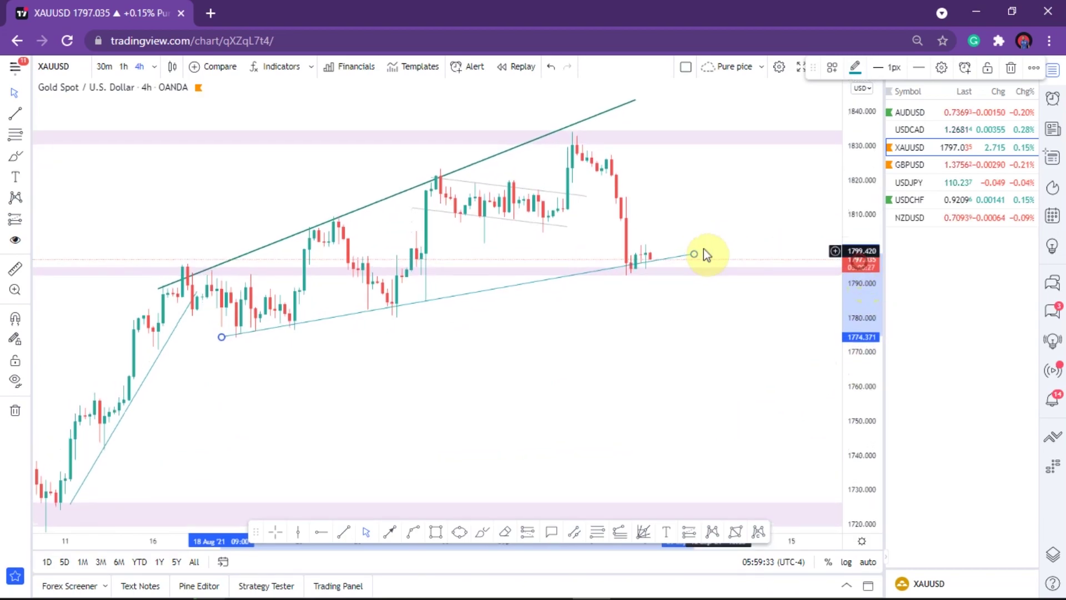
left_click_drag(694, 253, 685, 261)
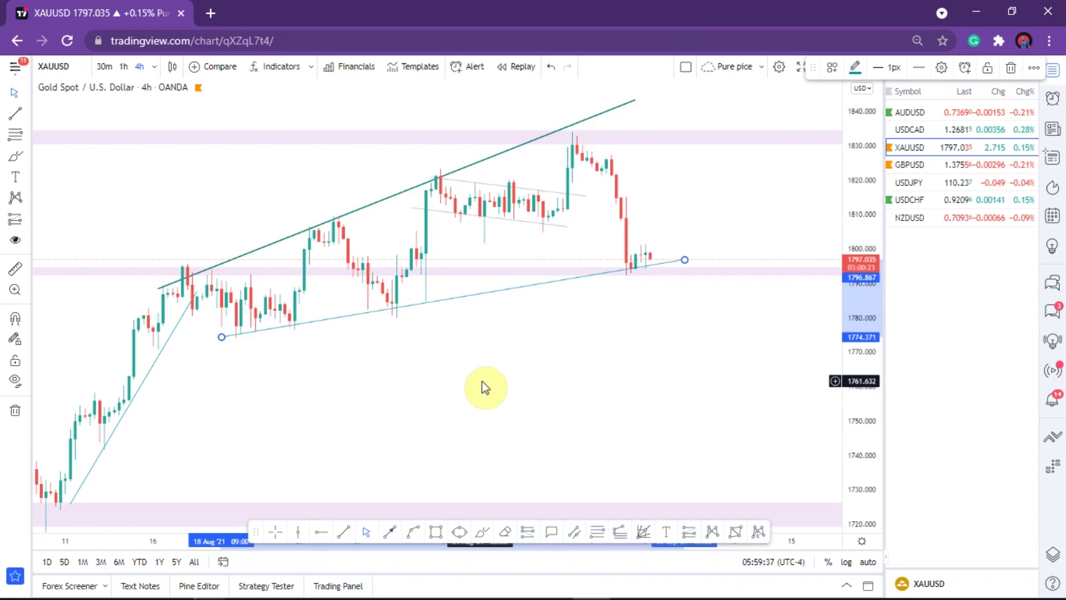
- Brush a small circle on the upper resistance zone just after the latest peak
scroll(482, 382, "down", 3)
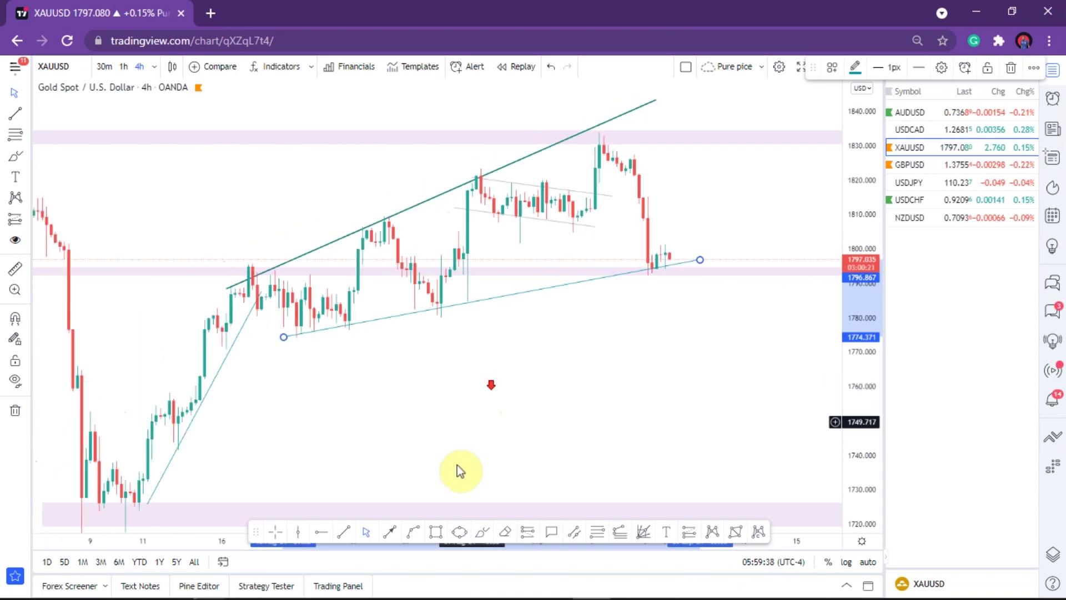
left_click(483, 532)
mouse_move(670, 119)
left_mouse_down()
mouse_move(648, 136)
mouse_move(672, 147)
mouse_move(670, 129)
left_mouse_up()
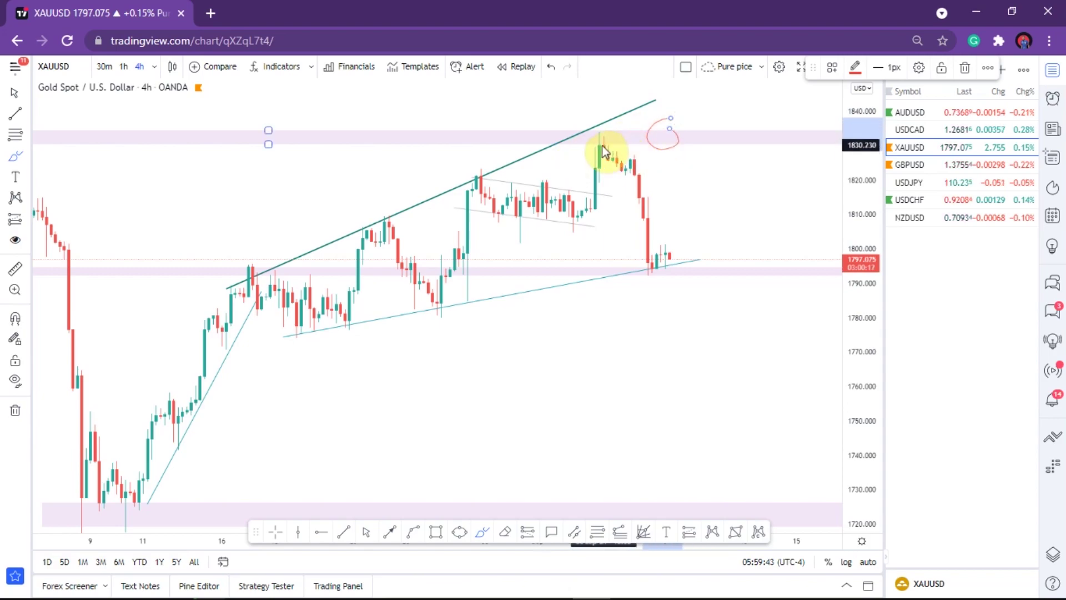
- Brush short horizontal strokes across the mid-July peak and the latest peak inside the upper resistance zone
scroll(452, 267, "down", 3)
scroll(310, 196, "down", 1)
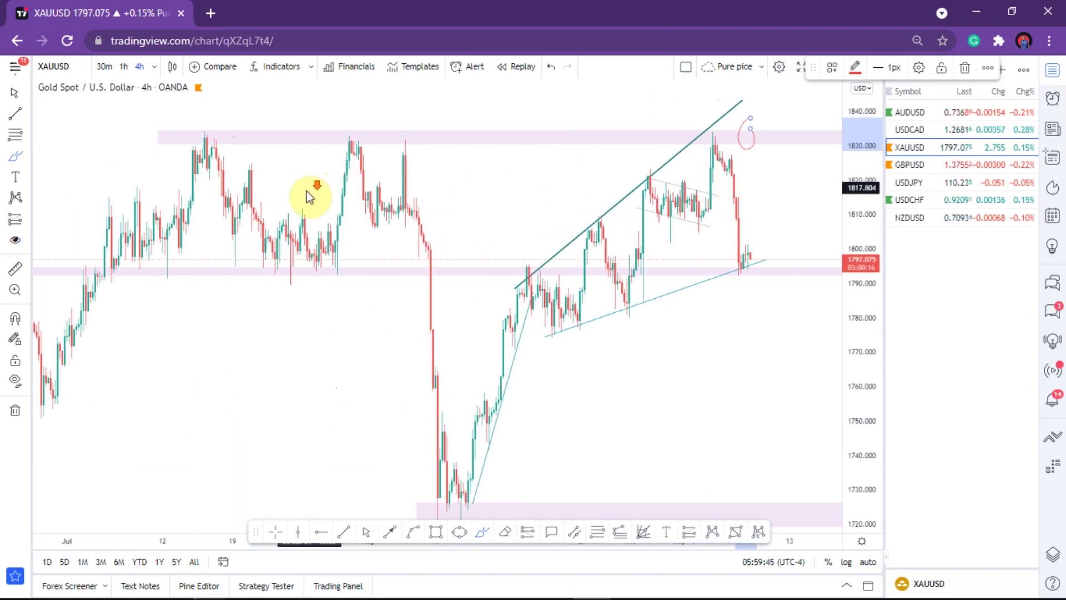
left_click_drag(183, 142, 239, 140)
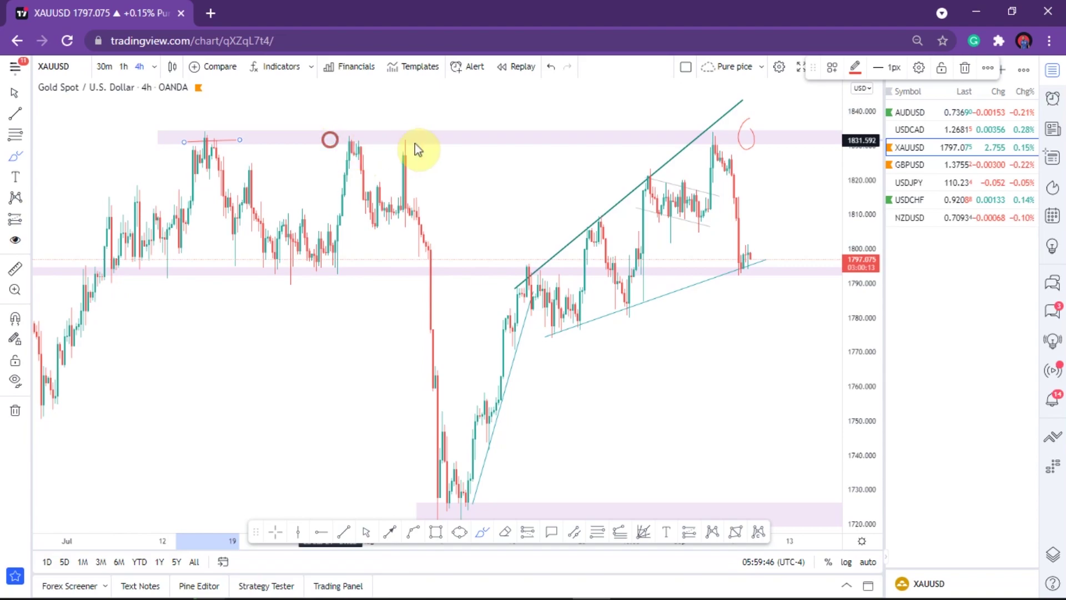
scroll(644, 209, "up", 5)
left_click(540, 134)
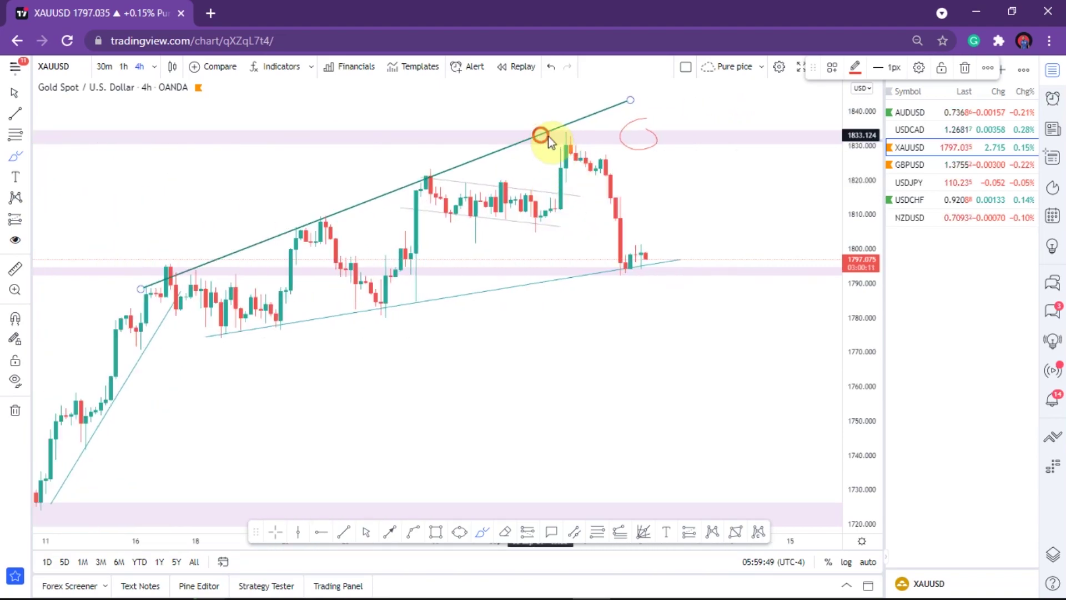
left_click_drag(545, 135, 611, 142)
- Draw a thin rectangle zone at about 1808–1810, from the late-August swing high to the latest drop
scroll(554, 169, "up", 3)
scroll(532, 239, "down", 2)
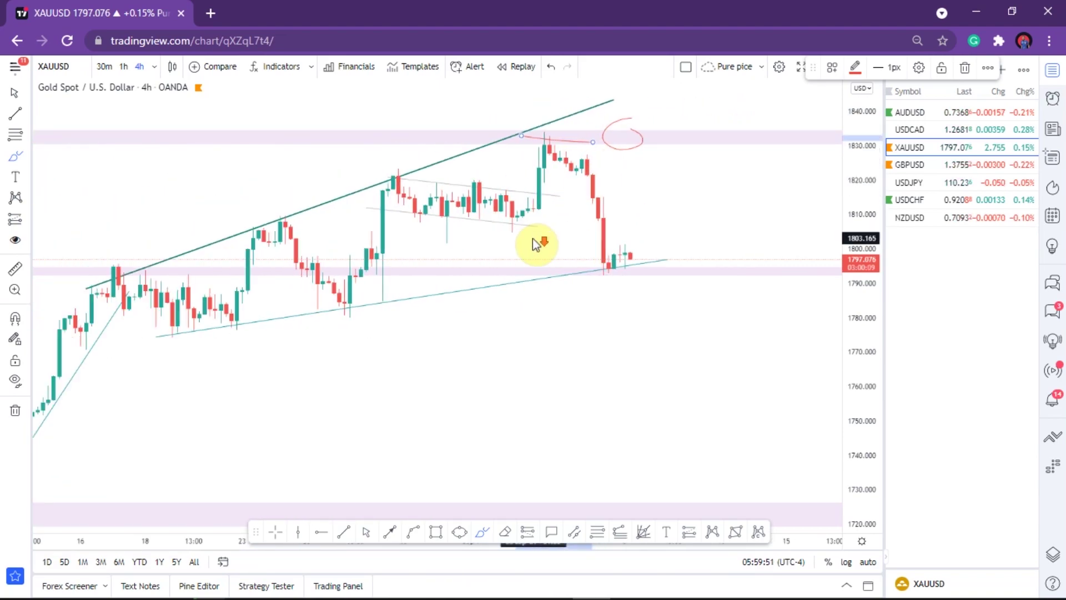
scroll(532, 238, "down", 1)
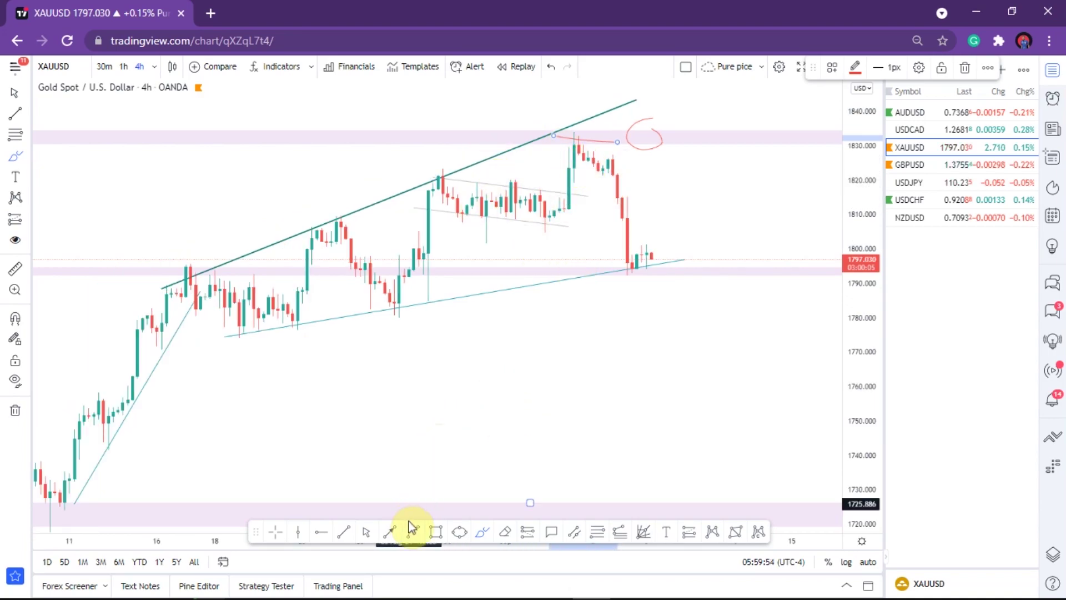
left_click(436, 533)
mouse_move(322, 213)
left_mouse_down()
mouse_move(345, 230)
mouse_move(636, 222)
left_mouse_up()
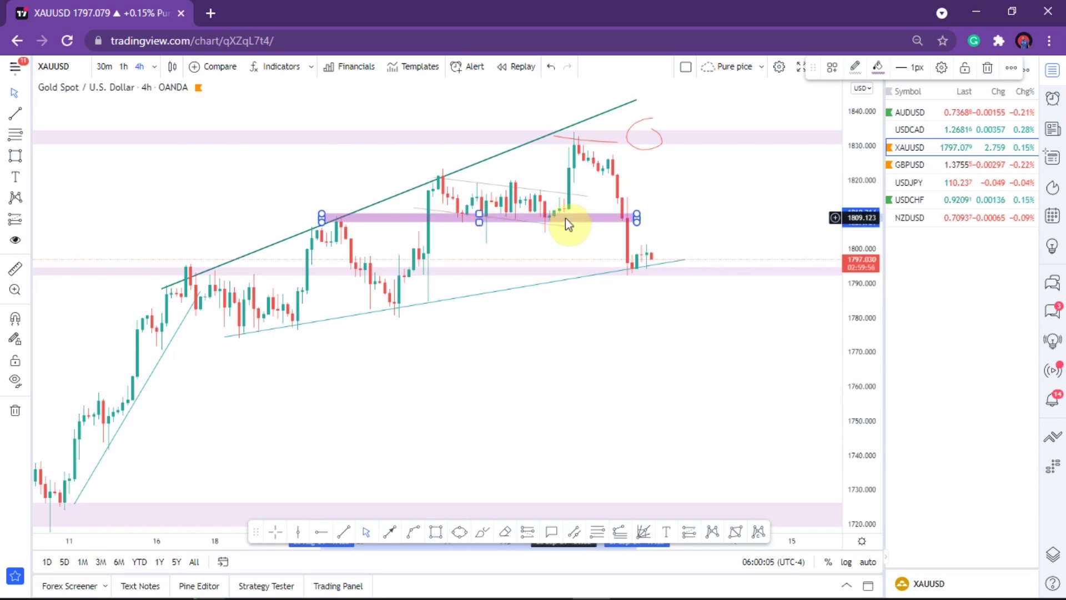
- Extend the new rectangle zone past the current candle and lower its bottom edge to about 1806.9
left_click_drag(528, 259, 476, 316)
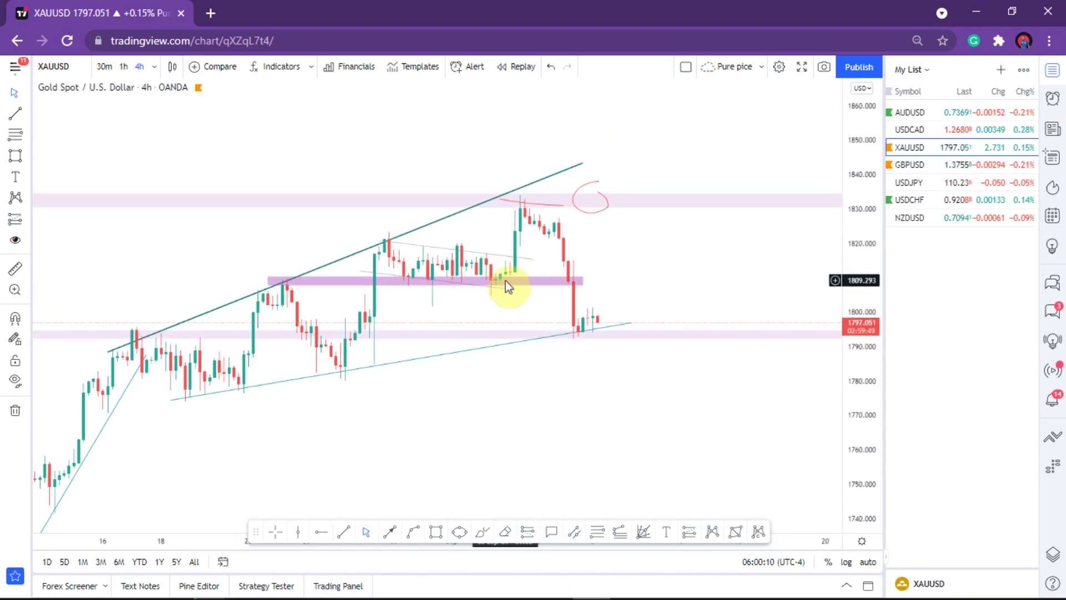
left_click(581, 282)
left_click_drag(582, 282, 640, 283)
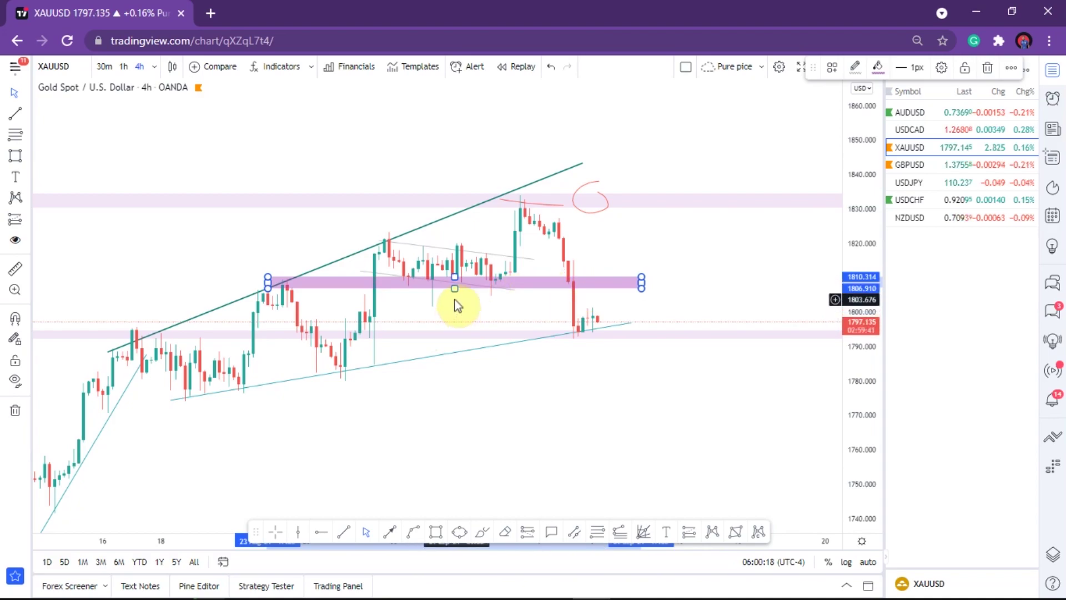
scroll(463, 313, "up", 2)
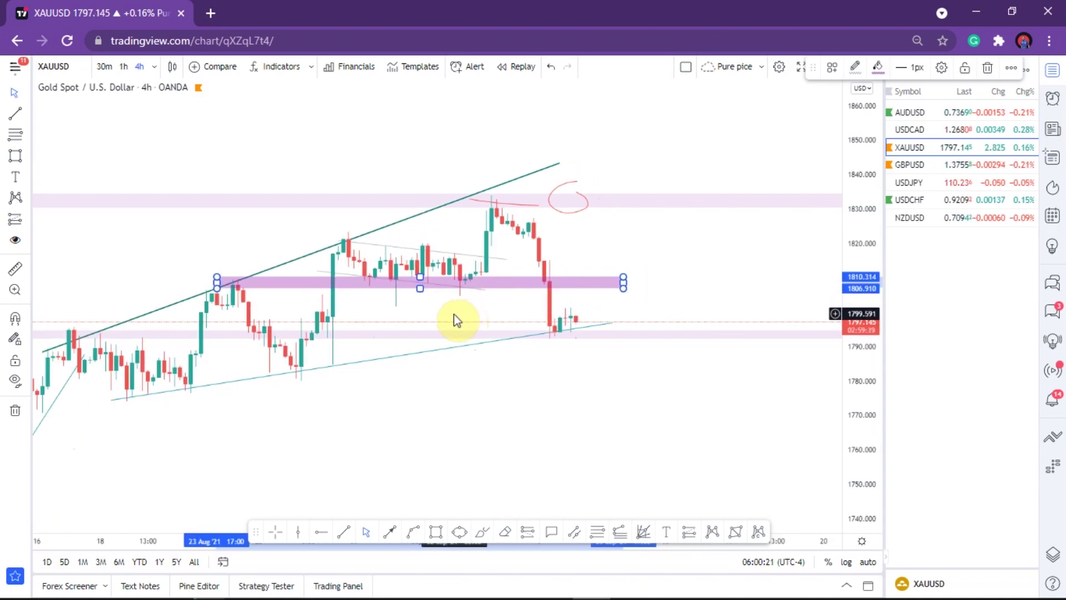
- Draw an arrow up the late-August rally, set its line width to 3px, and move it to span about 1787.5–1823.4
scroll(434, 314, "down", 3)
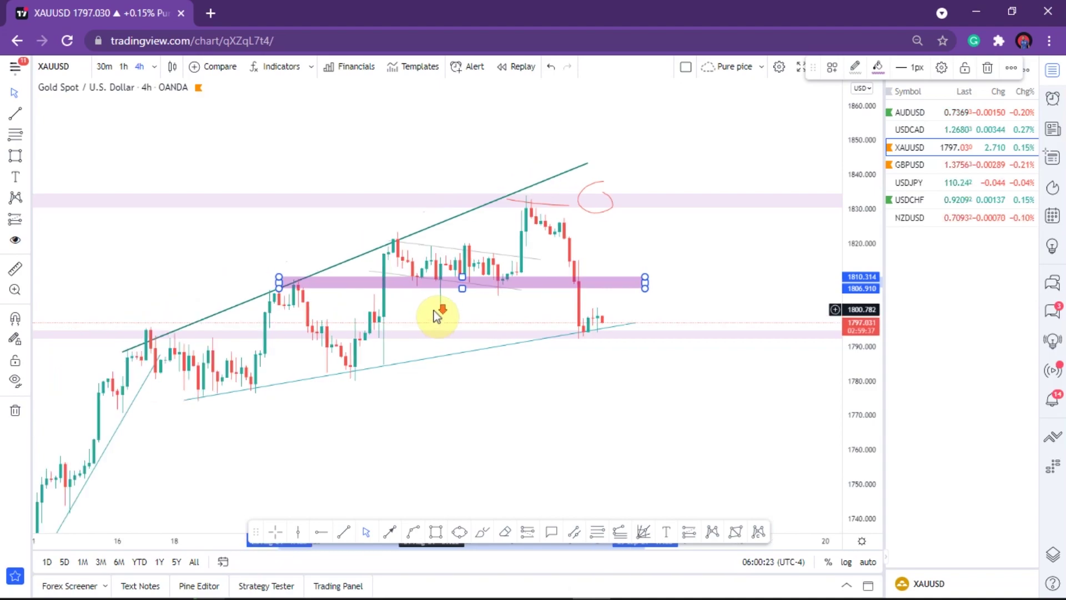
scroll(532, 309, "up", 1)
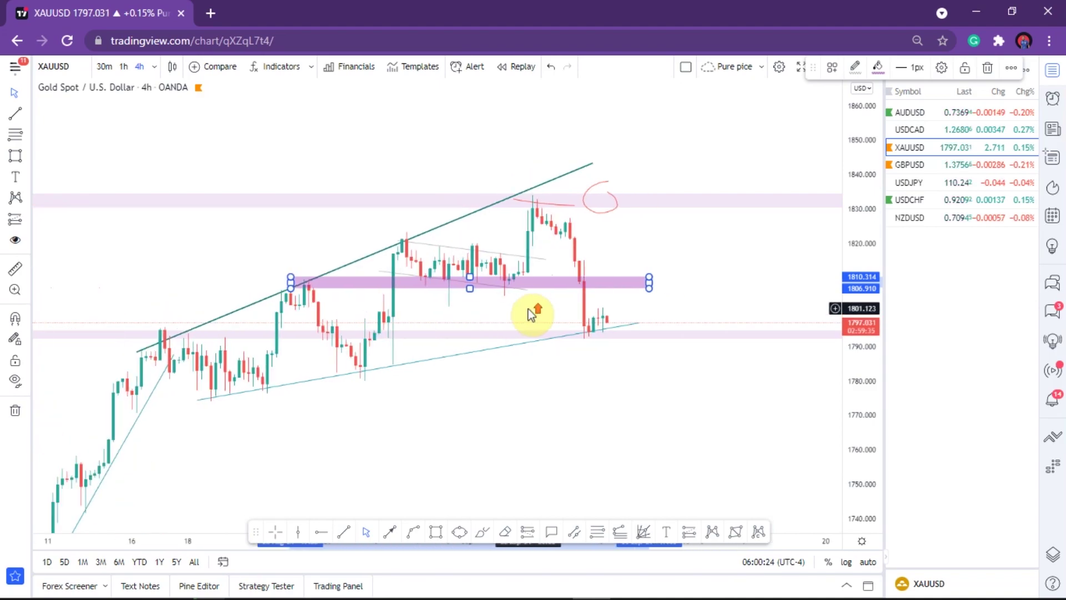
left_click(386, 534)
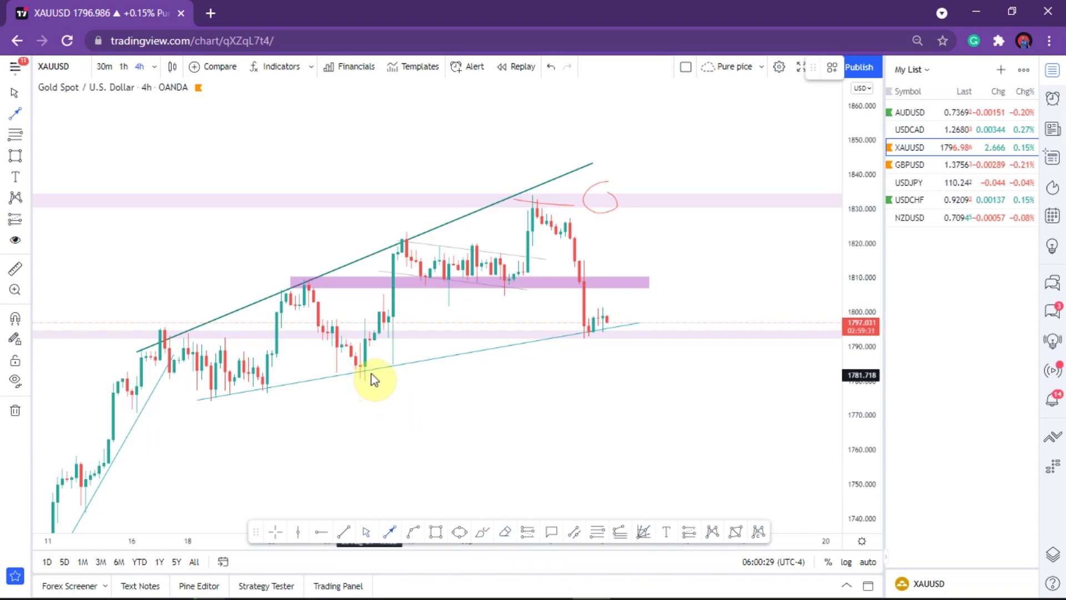
left_click(360, 371)
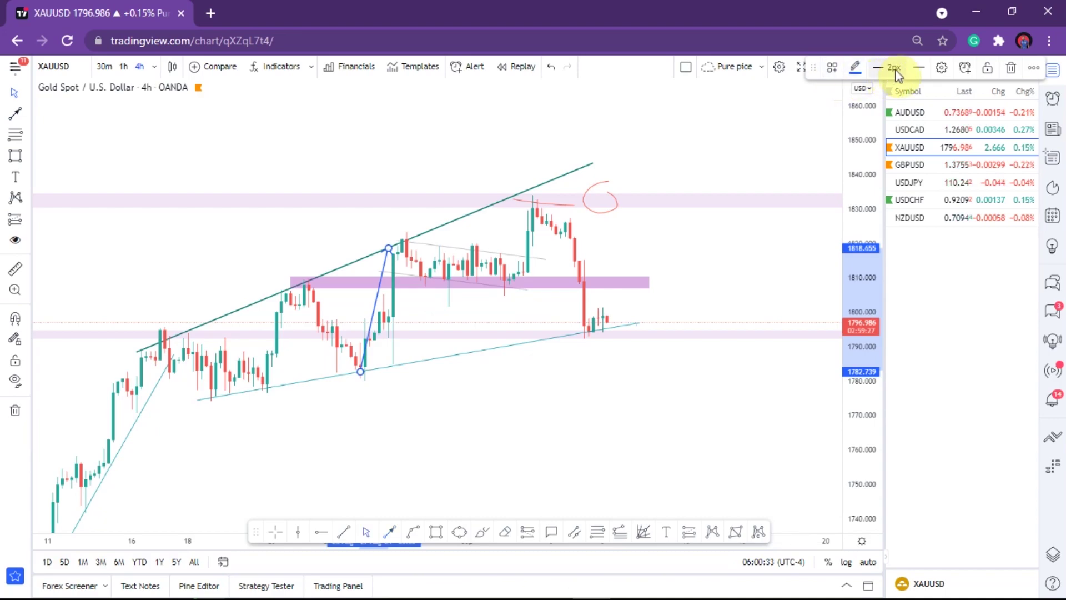
left_click(888, 67)
left_click(897, 130)
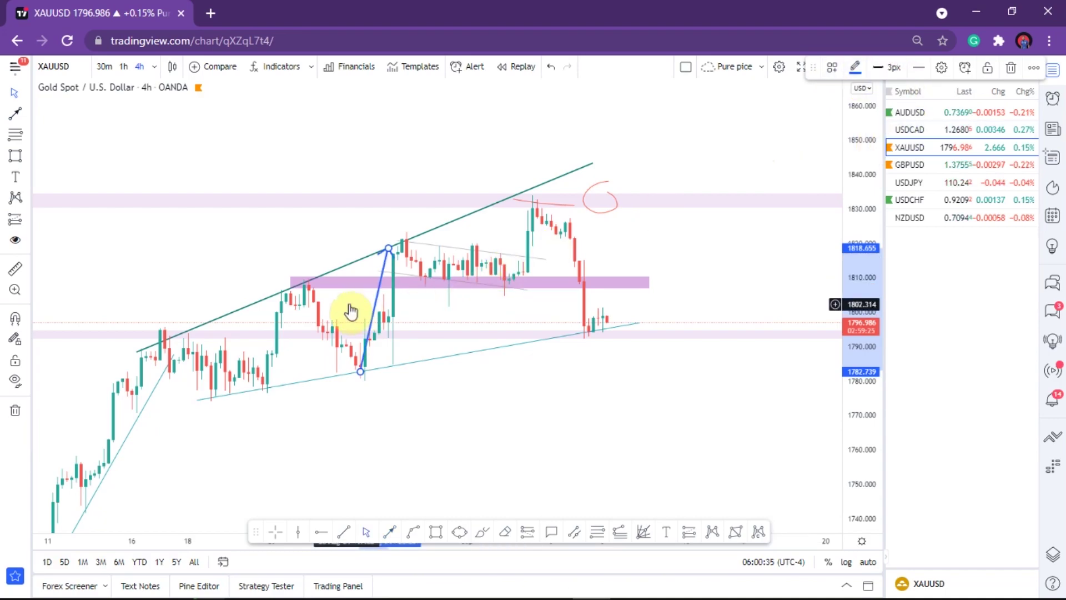
left_click_drag(379, 302, 373, 282)
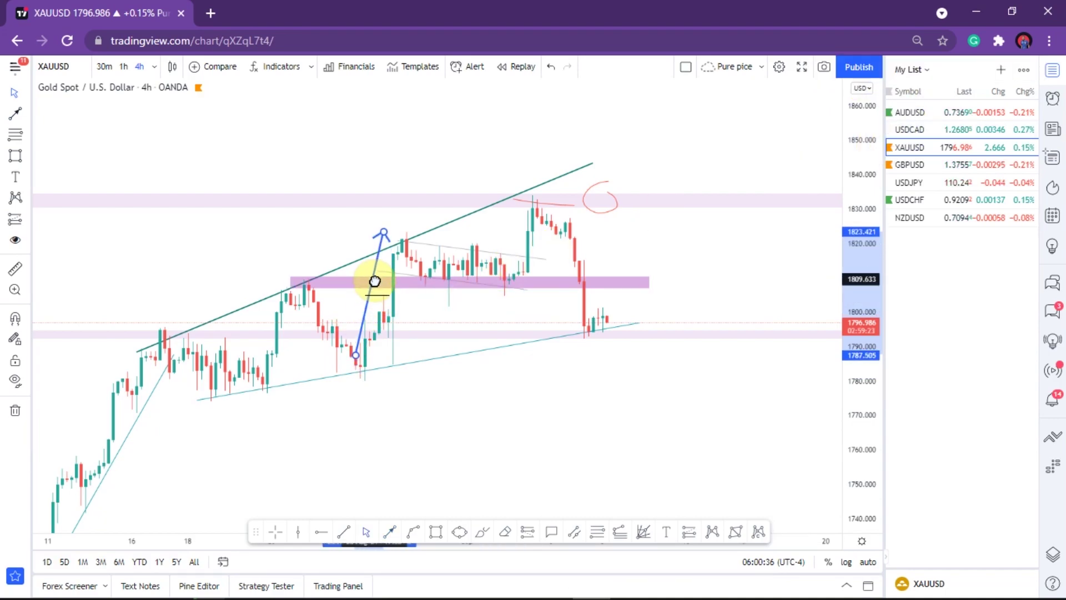
- Draw an arrow up the latest rally from the middle purple zone to the upper resistance zone
left_click(392, 534)
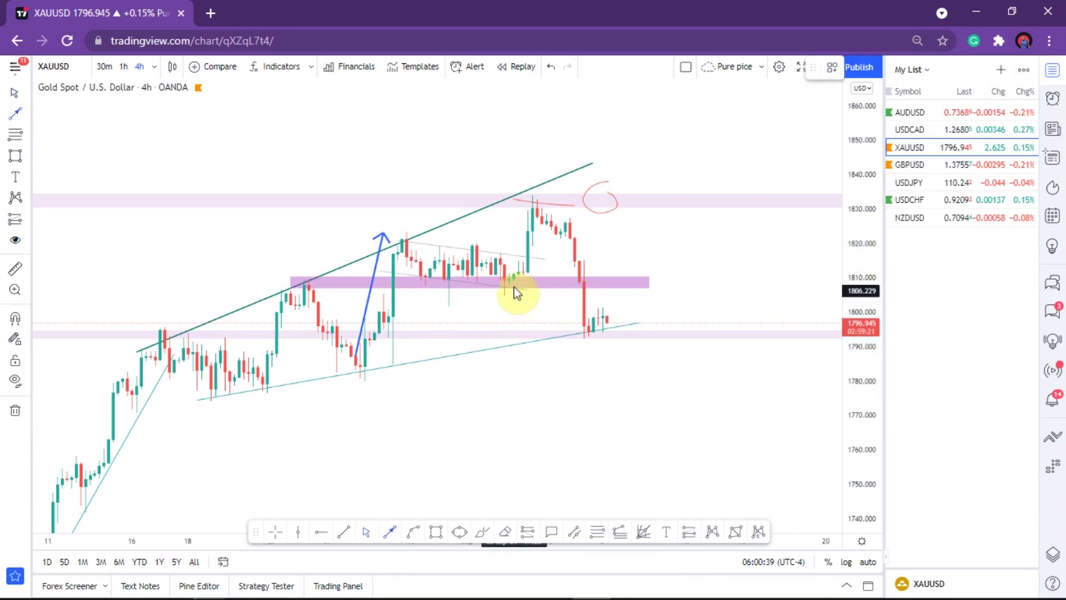
mouse_move(514, 285)
left_mouse_down()
mouse_move(543, 252)
mouse_move(530, 203)
mouse_move(434, 284)
mouse_move(375, 311)
left_mouse_up()
left_click_drag(453, 292, 533, 229)
- Brush a small downward-pointing arrow below the lower trend line, at about 1768–1778
left_click(480, 534)
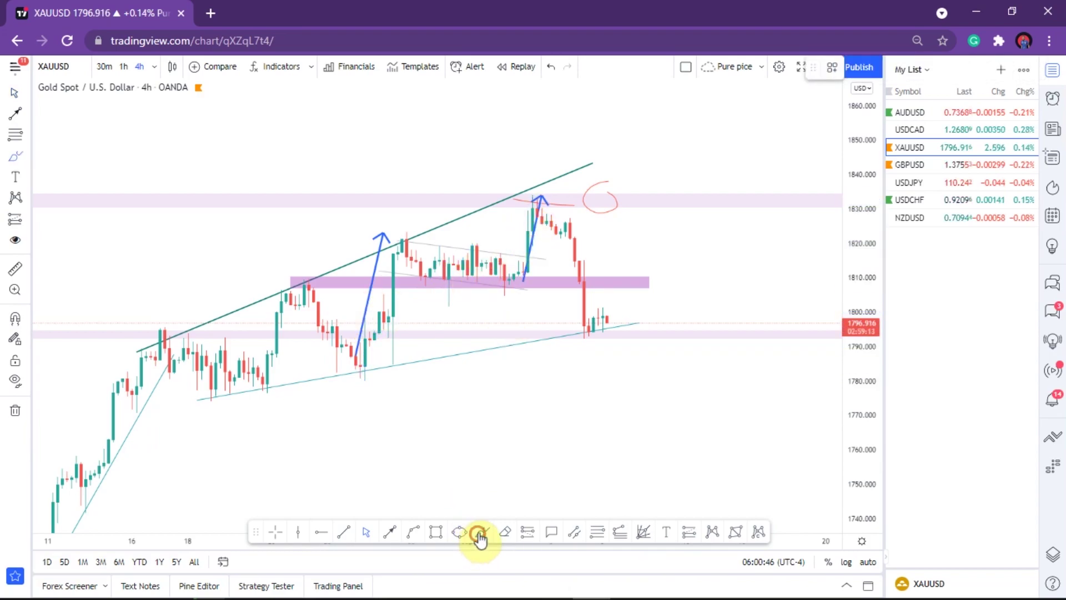
left_click_drag(495, 387, 495, 423)
mouse_move(482, 417)
left_mouse_down()
mouse_move(494, 430)
mouse_move(509, 414)
left_mouse_up()
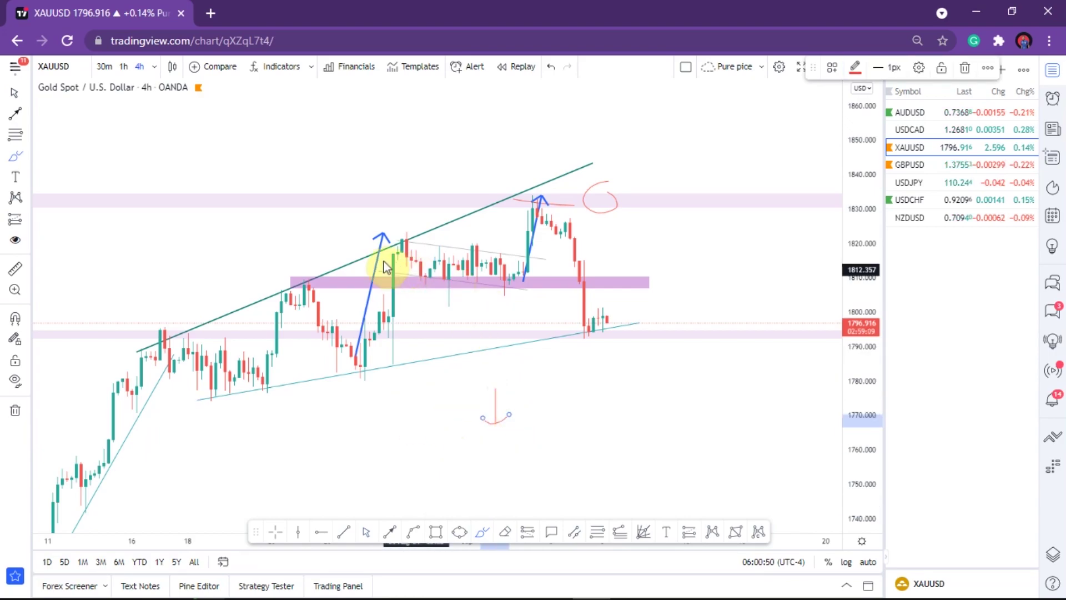
- Shift the first rally arrow to about 1786.5–1822.4 and the second rally arrow slightly earlier, at about 1808.8–1834
left_click_drag(372, 302, 377, 309)
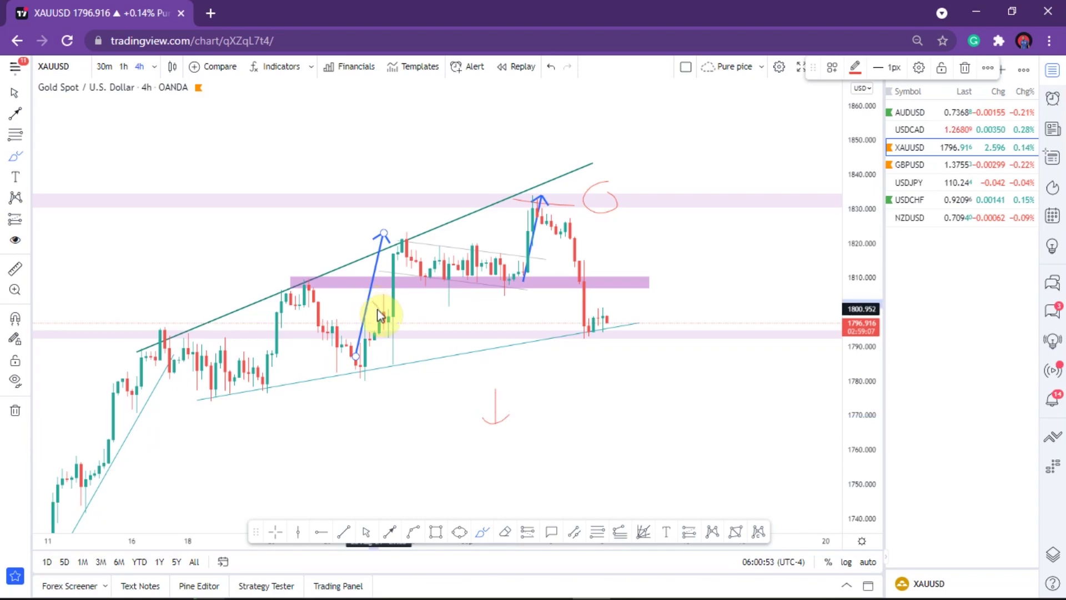
left_click(370, 300)
left_click(350, 553)
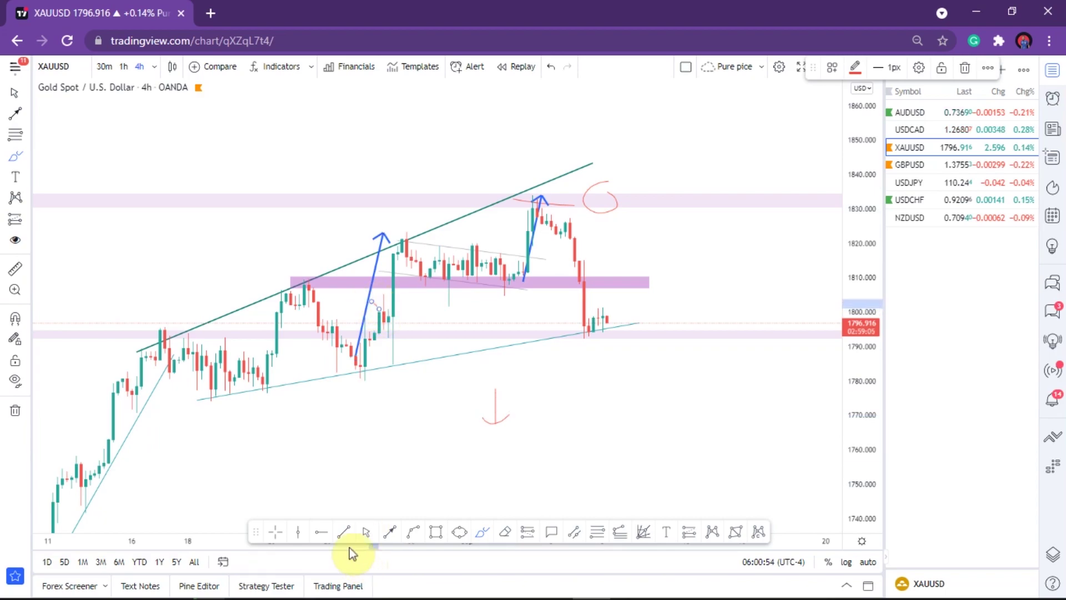
left_click(379, 287)
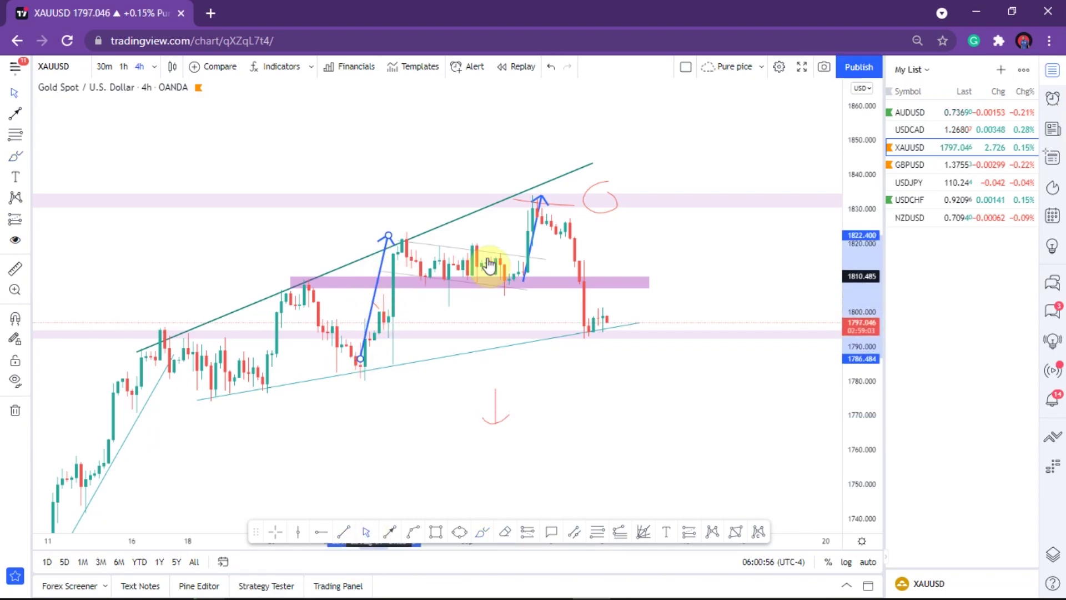
left_click(531, 239)
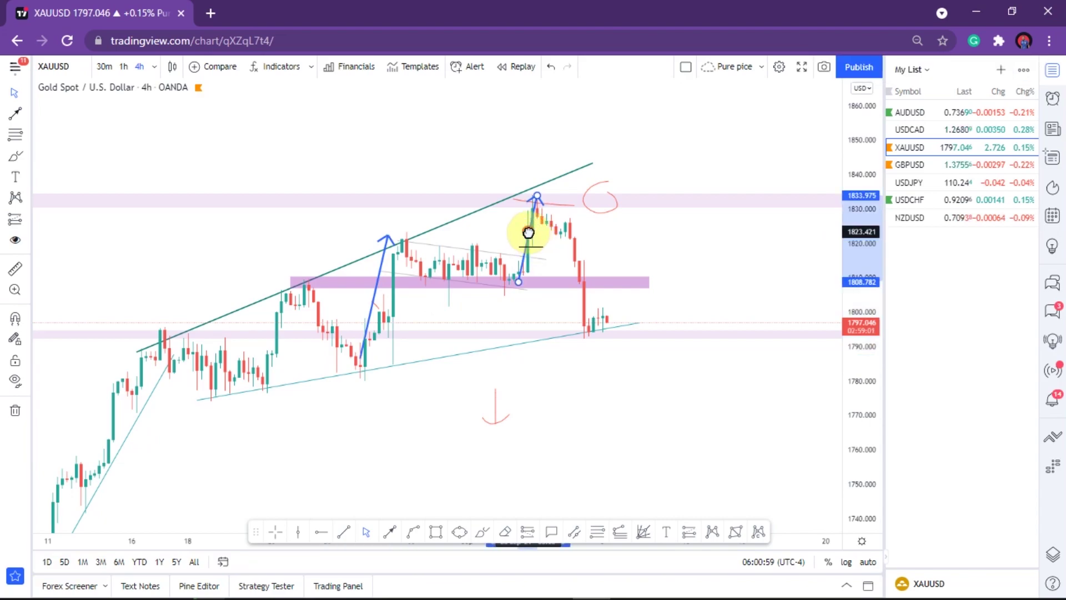
- Brush a letter H just above the latest peak
left_click(481, 532)
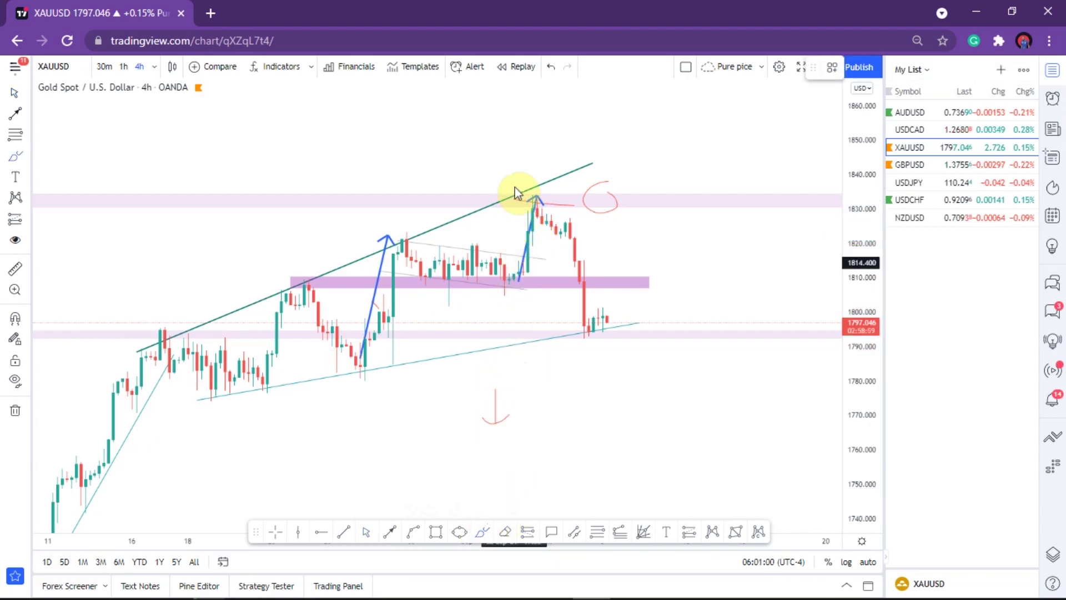
left_click_drag(544, 151, 555, 174)
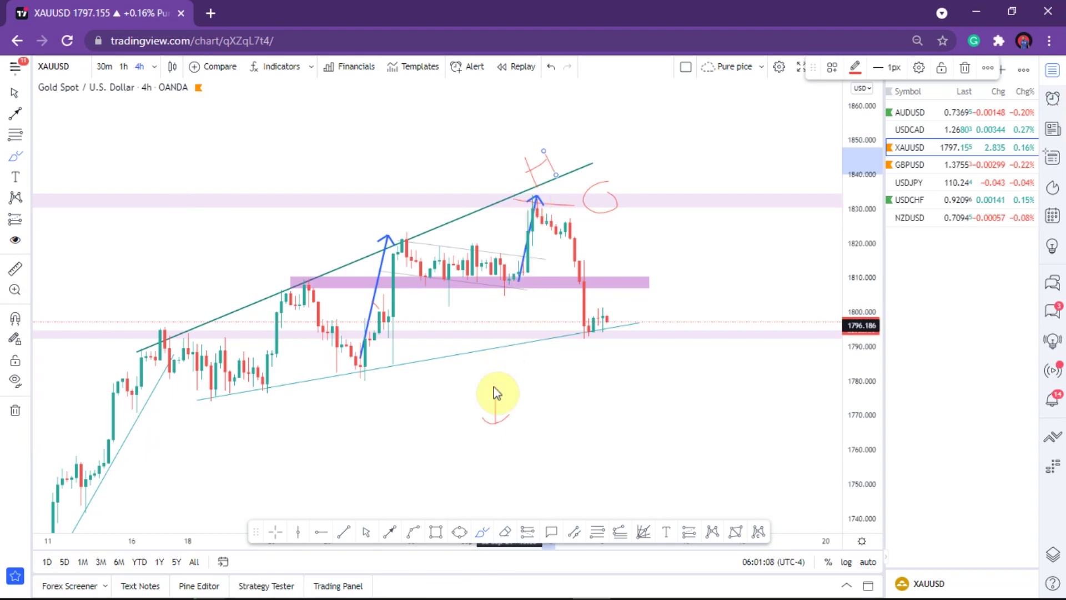
- Draw an arrow down across the consolidation between the two rallies, from about 1823.9 to 1813.4
left_click(389, 532)
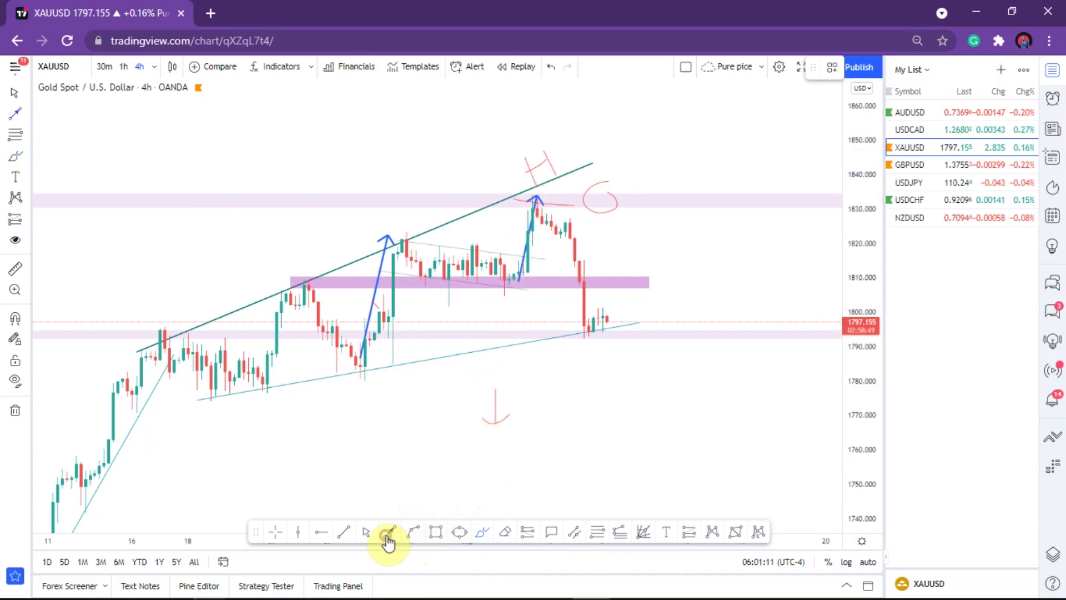
left_click(402, 230)
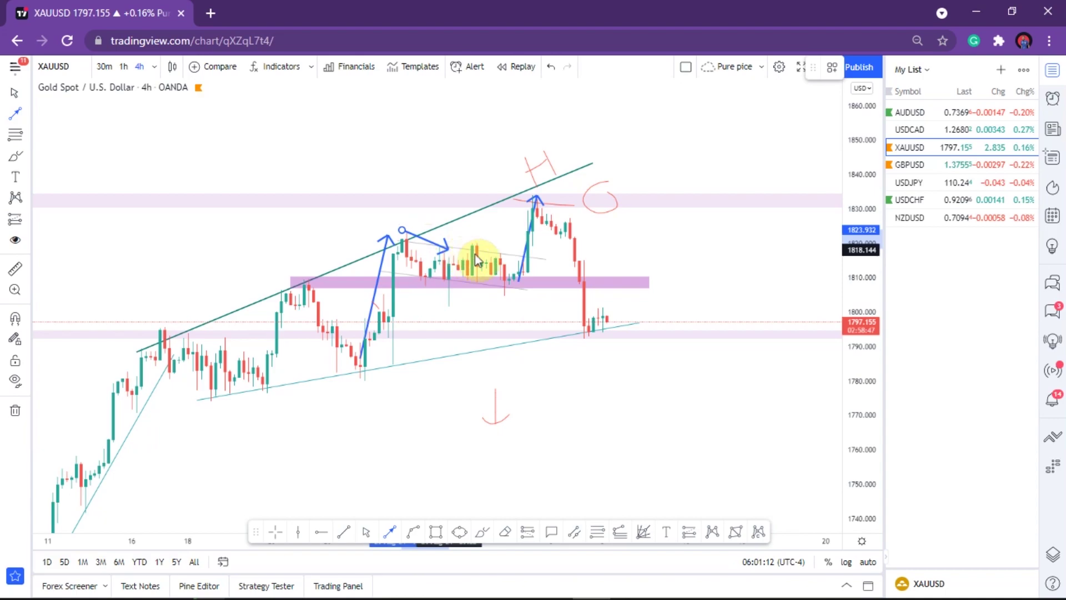
left_click(514, 265)
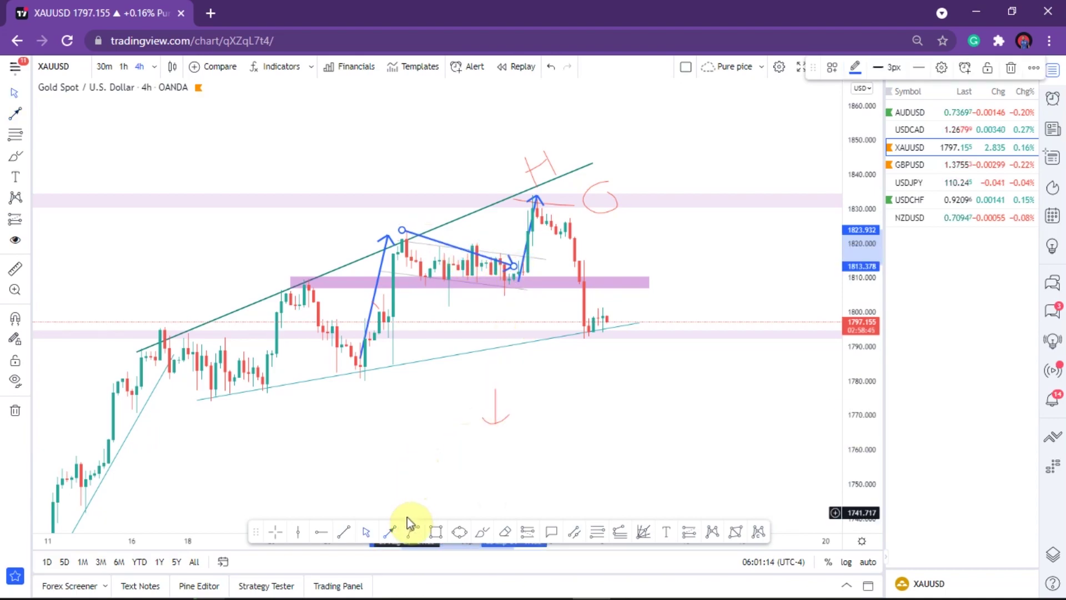
- Draw an arrow down the latest drop and shift it past the candles, and lower the consolidation arrow to about 1819.2–1808.6
left_click(389, 531)
left_click(553, 191)
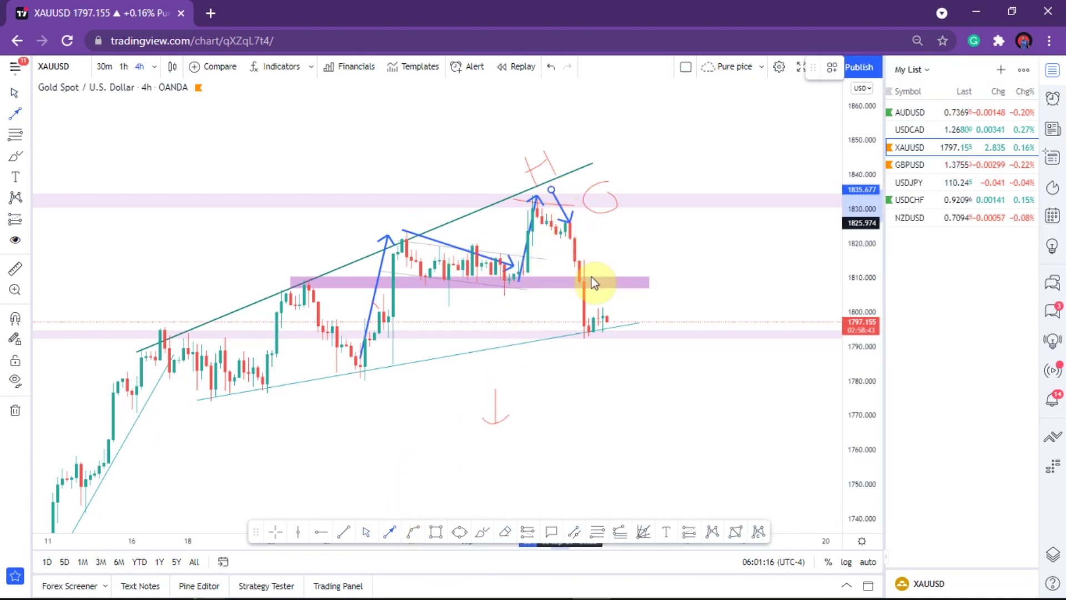
left_click(597, 330)
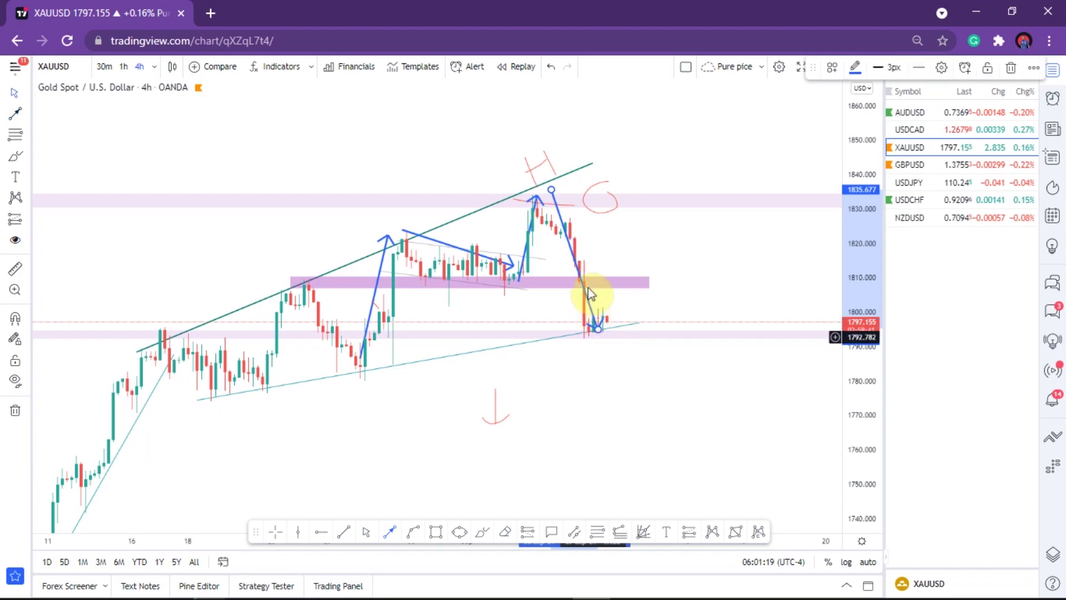
left_click_drag(596, 286, 642, 288)
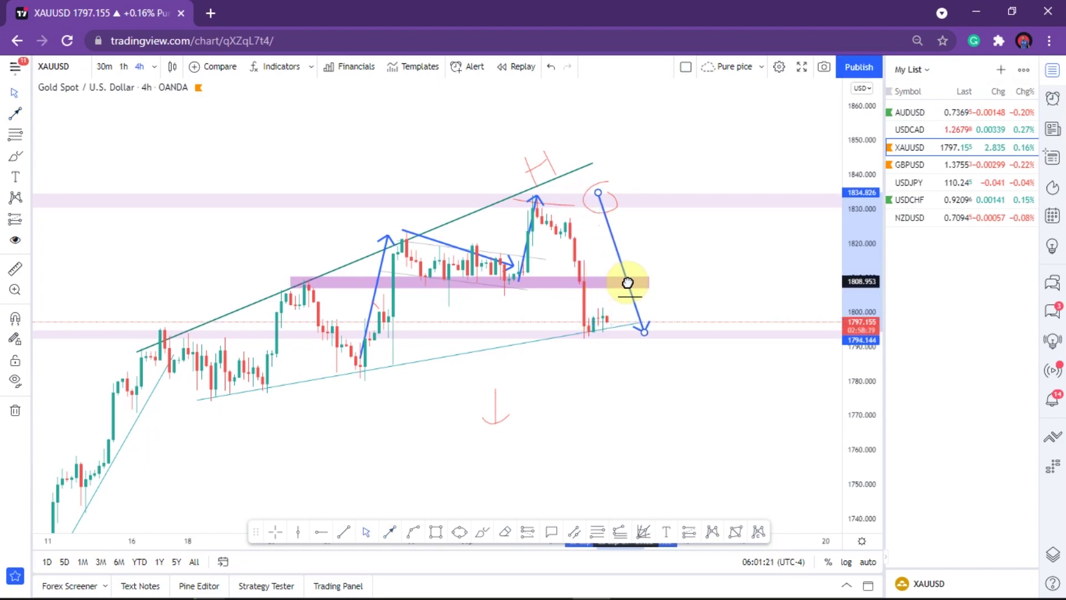
mouse_move(475, 260)
left_mouse_down()
mouse_move(678, 241)
mouse_move(644, 261)
mouse_move(692, 255)
mouse_move(461, 272)
mouse_move(471, 266)
left_mouse_up()
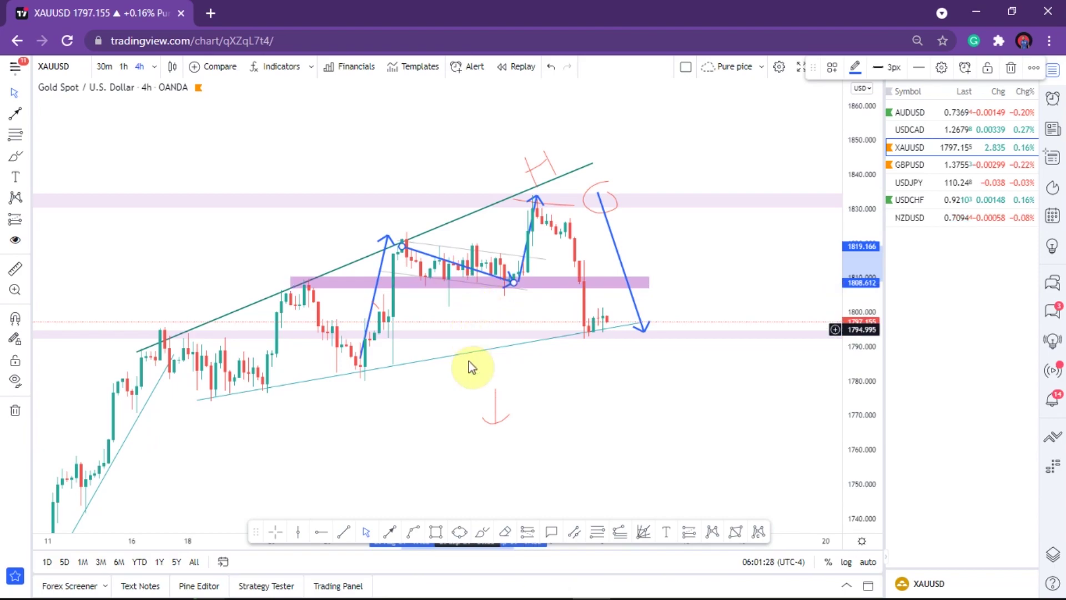
- Draw horizontal arrows along the middle zone at about 1807 and before the latest low at about 1799.8, and remove both
left_click(390, 533)
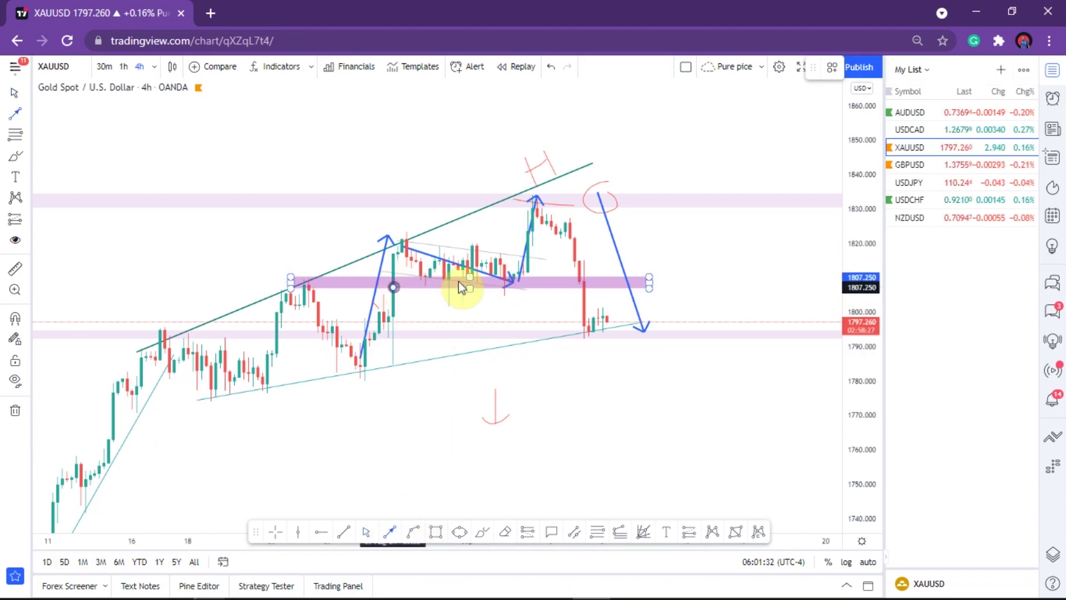
left_click(522, 286)
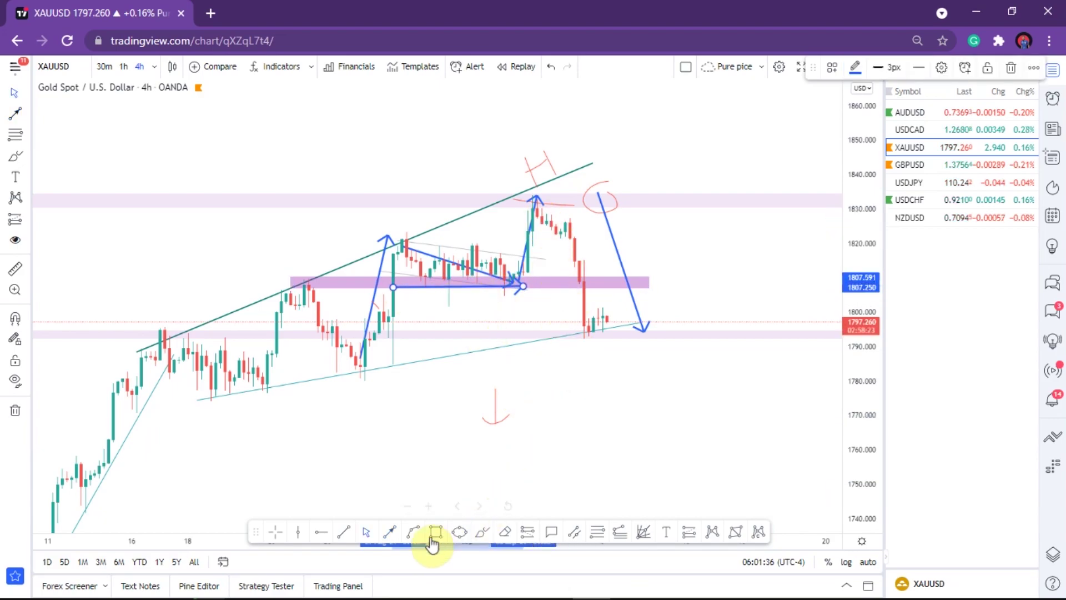
left_click(548, 352)
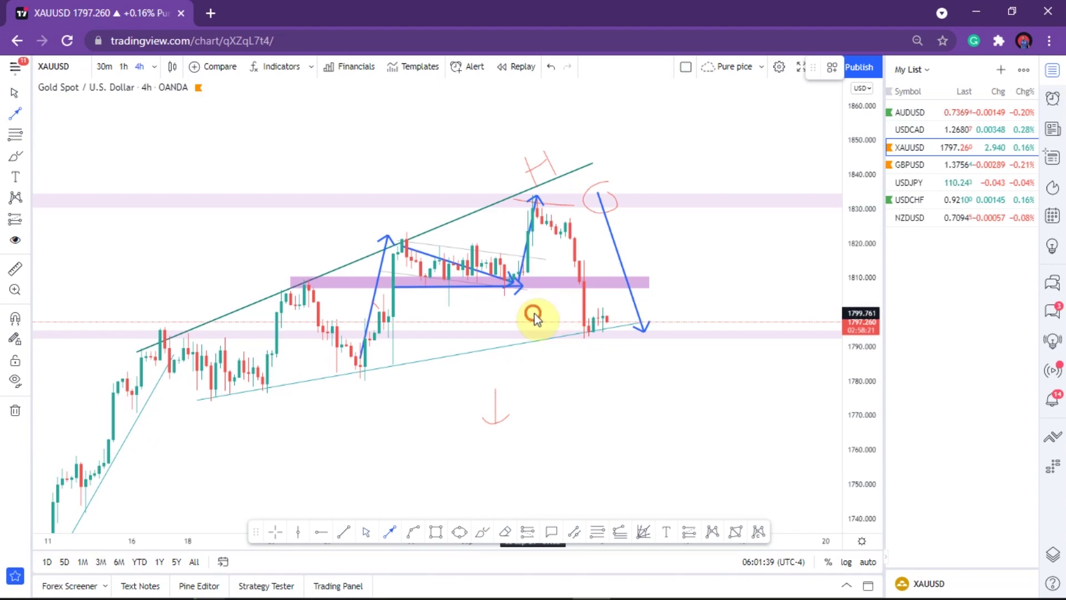
left_click(533, 313)
left_click(583, 316)
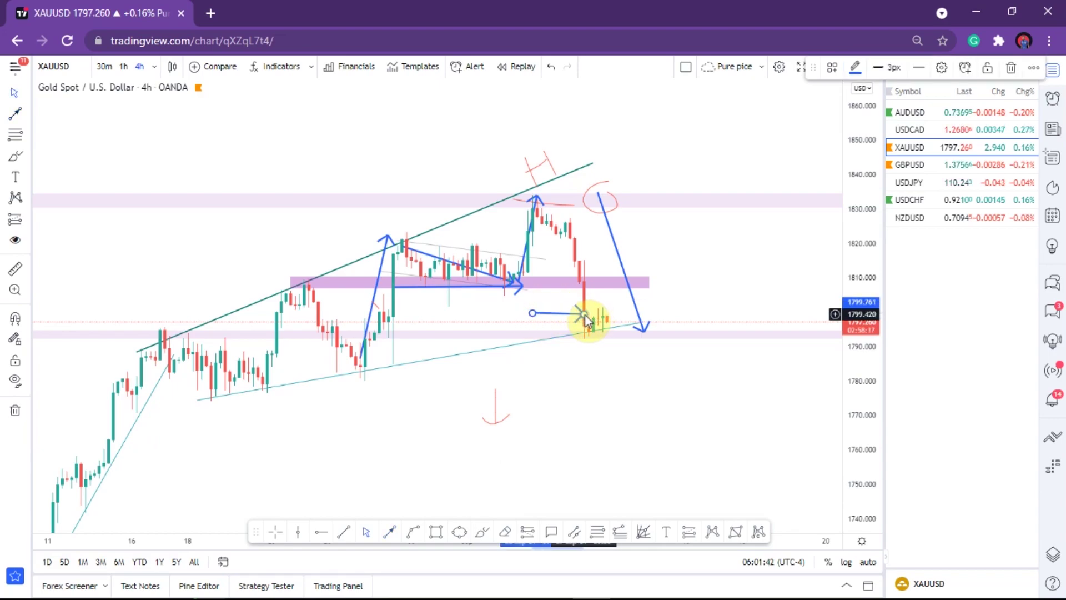
key("Delete")
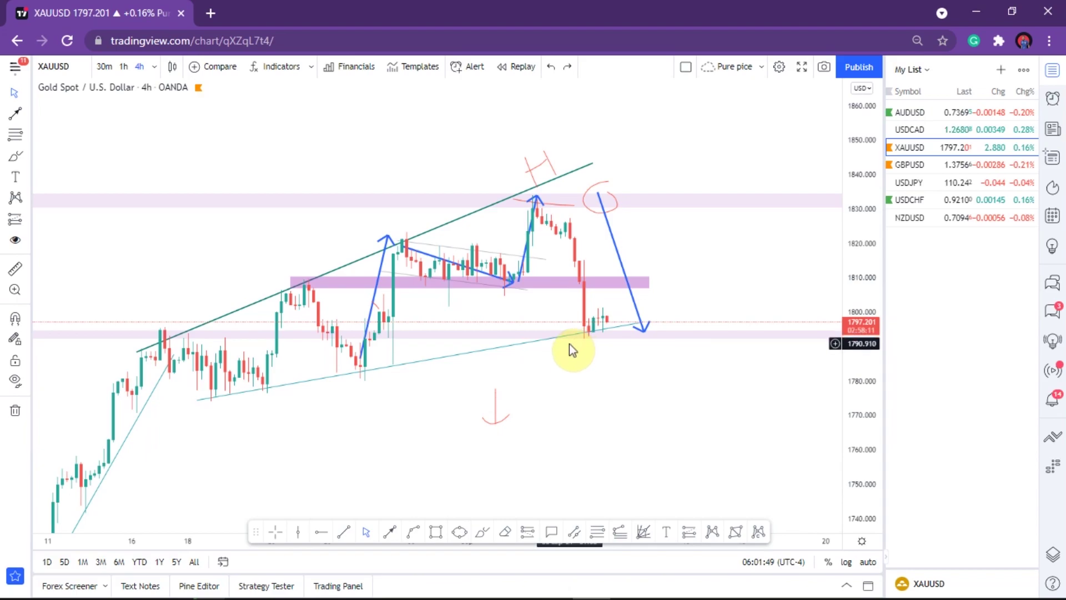
- Draw a long projection arrow from the upper resistance zone at about 1832 down to the lowest support zone at about 1725
scroll(568, 347, "down", 5)
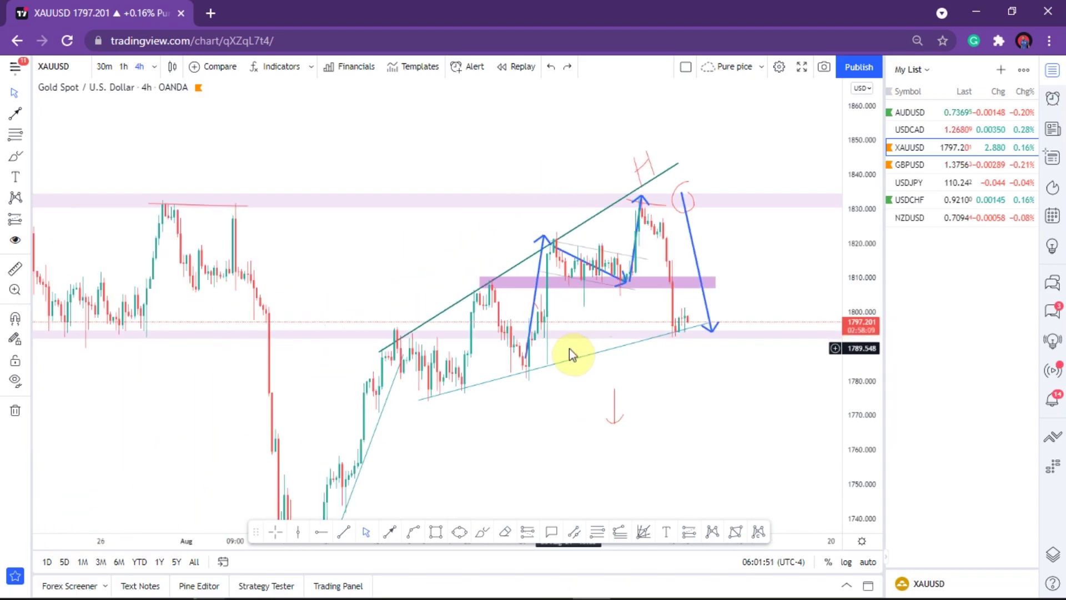
mouse_move(854, 186)
left_mouse_down()
mouse_move(849, 352)
mouse_move(714, 302)
left_mouse_up()
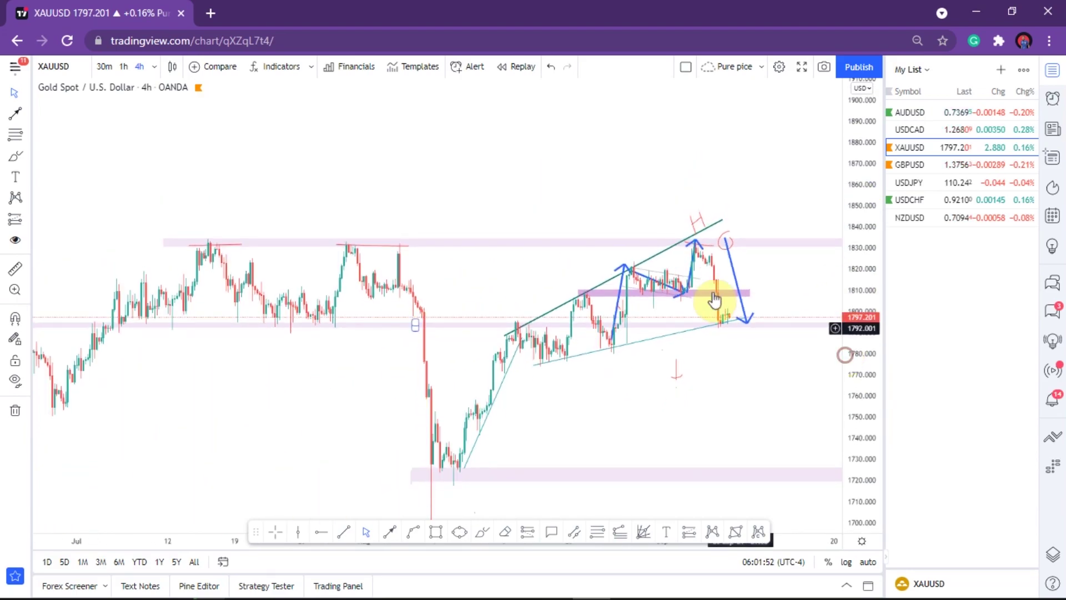
left_click(398, 531)
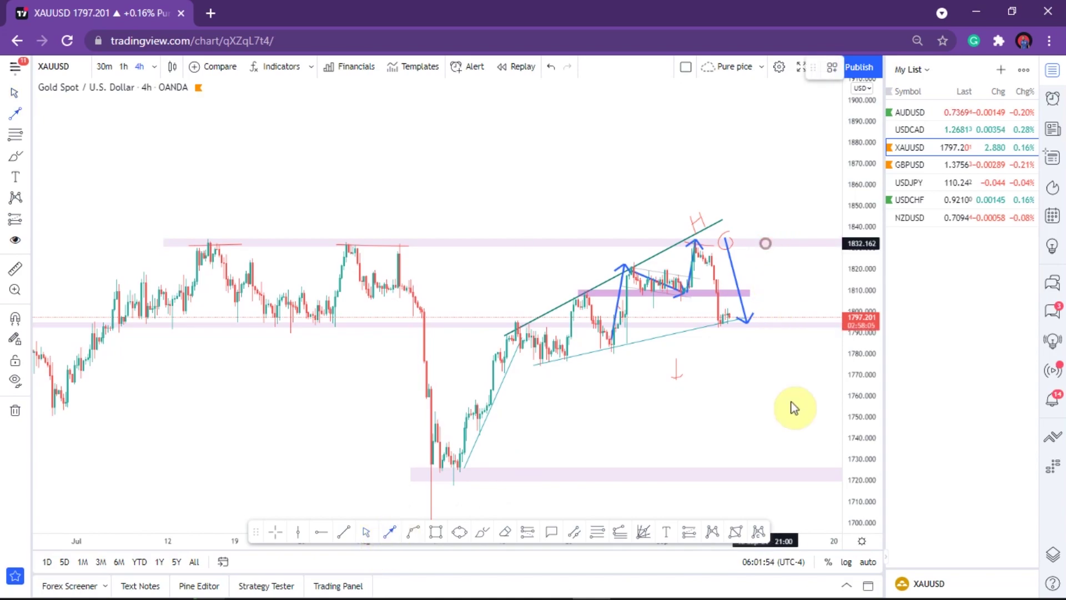
left_click(800, 464)
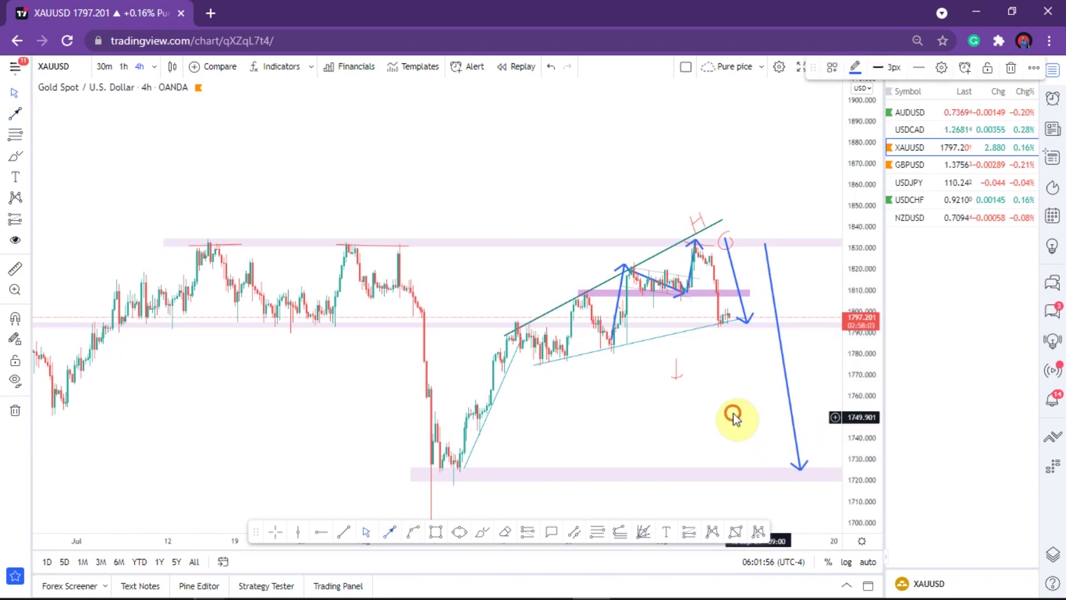
- Remove all drawings from the chart and undo the removal
left_click_drag(603, 414, 421, 370)
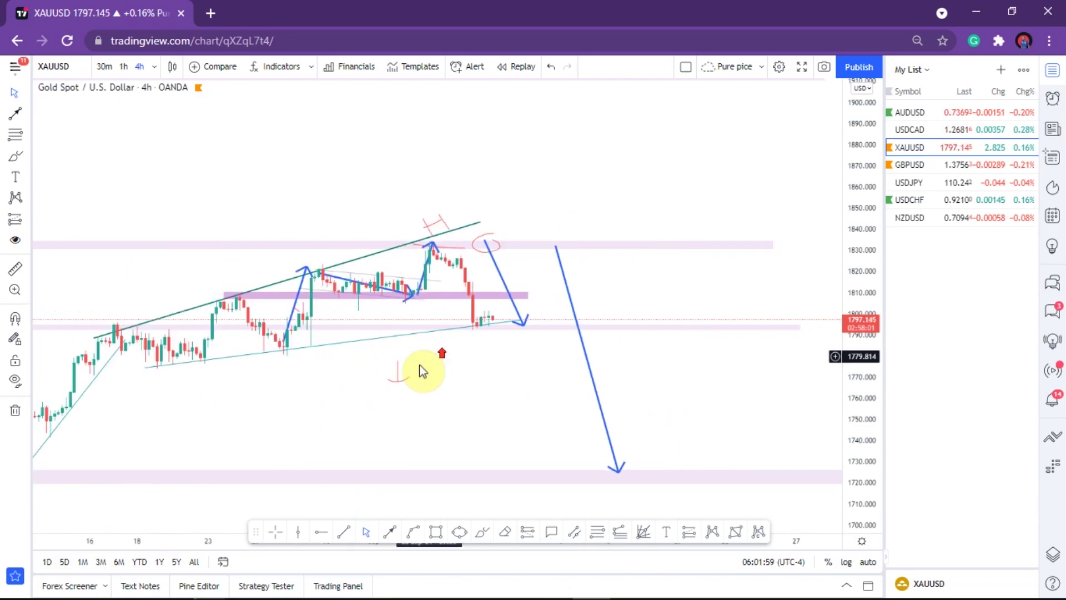
left_click_drag(864, 354, 836, 136)
left_click_drag(474, 396, 634, 412)
scroll(534, 400, "up", 3)
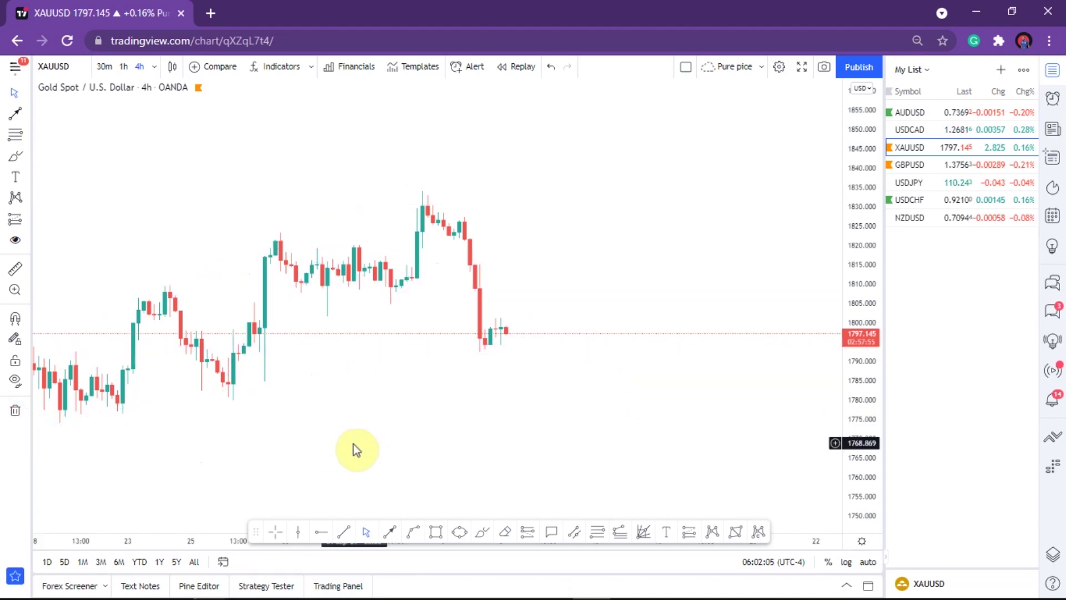
scroll(351, 442, "up", 1)
key("ctrl+z")
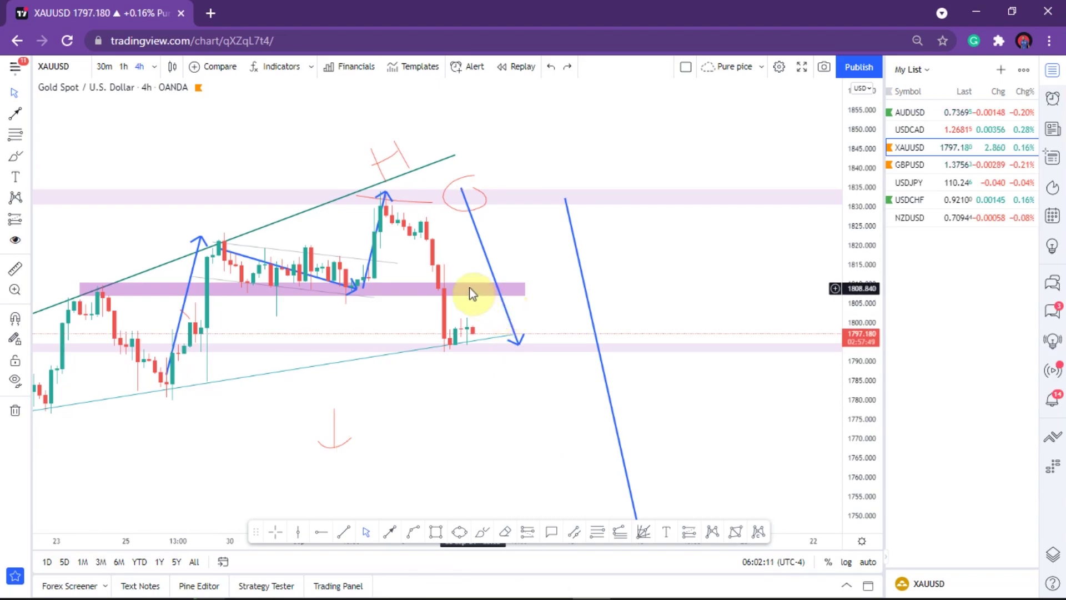
- Delete the shorter downward arrow beside the latest drop
left_click(490, 270)
key("Delete")
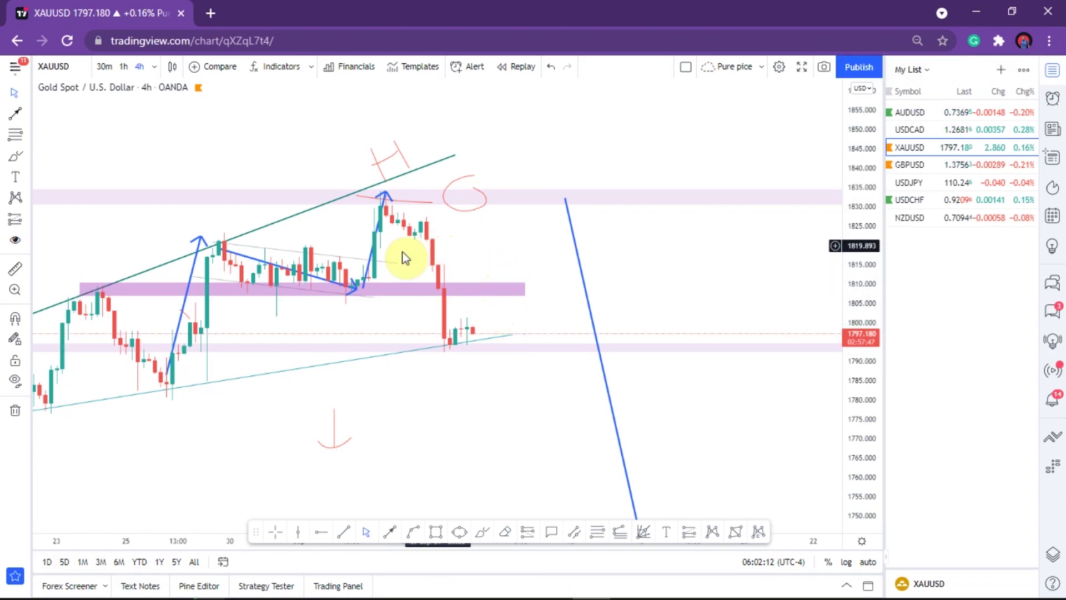
- Delete the three blue swing arrows and the lower grey channel line around the consolidation above the middle zone
left_click(367, 270)
key("Delete")
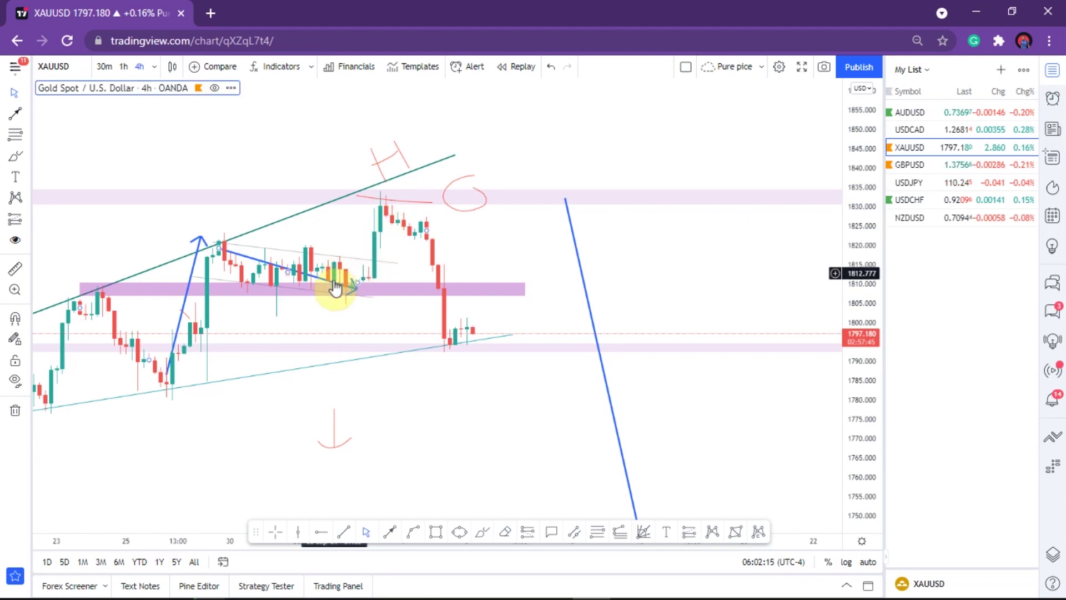
left_click(332, 282)
key("Delete")
left_click(194, 286)
left_click(191, 279)
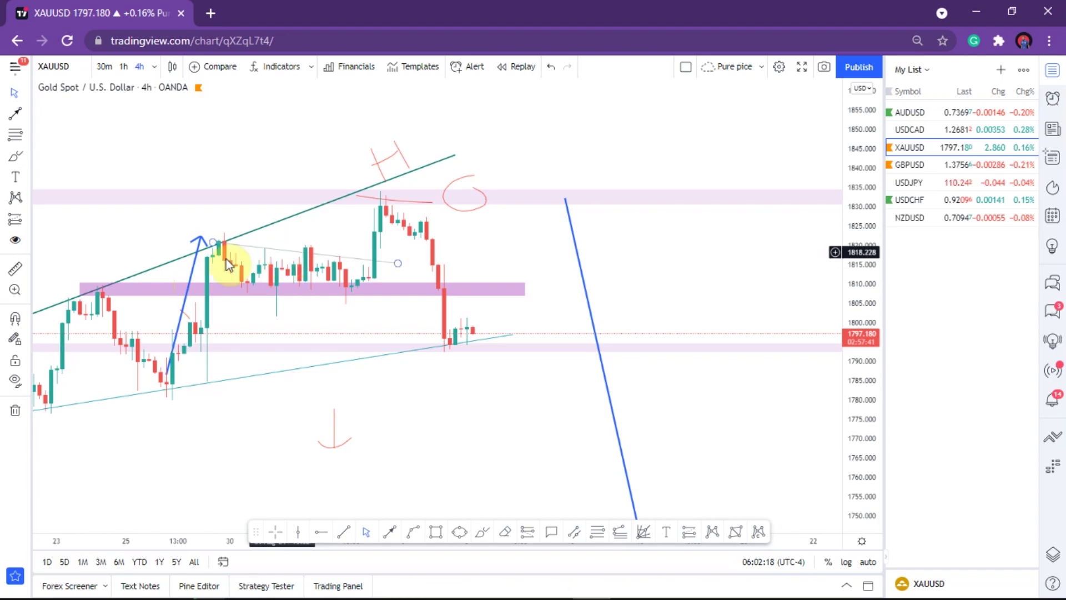
left_click(197, 264)
key("Delete")
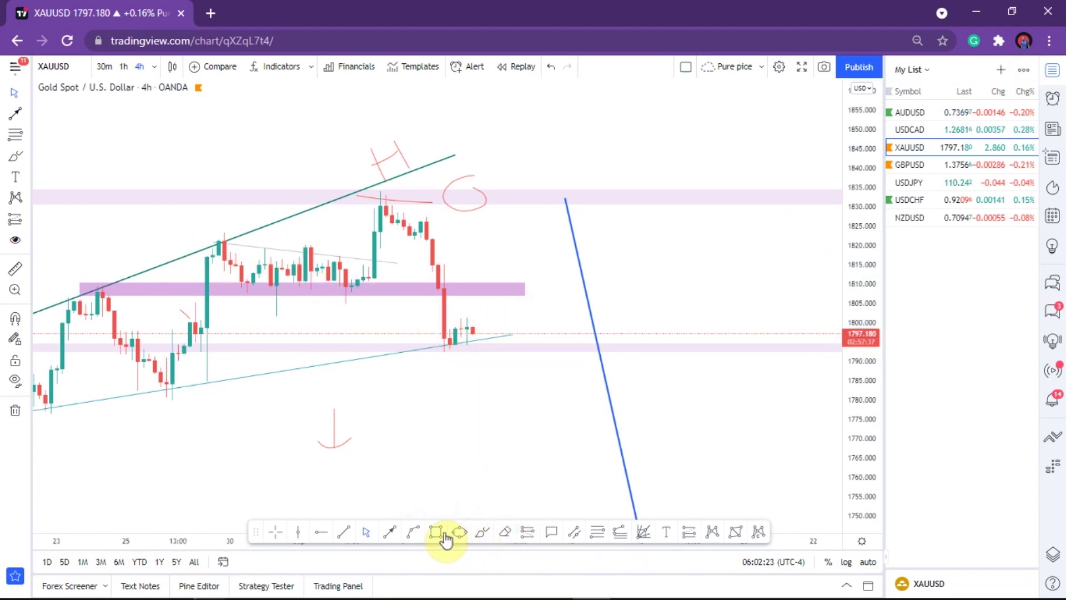
- Draw a rising arrow from the latest lows at about 1794 up through the resistance zone to about 1850
left_click(390, 531)
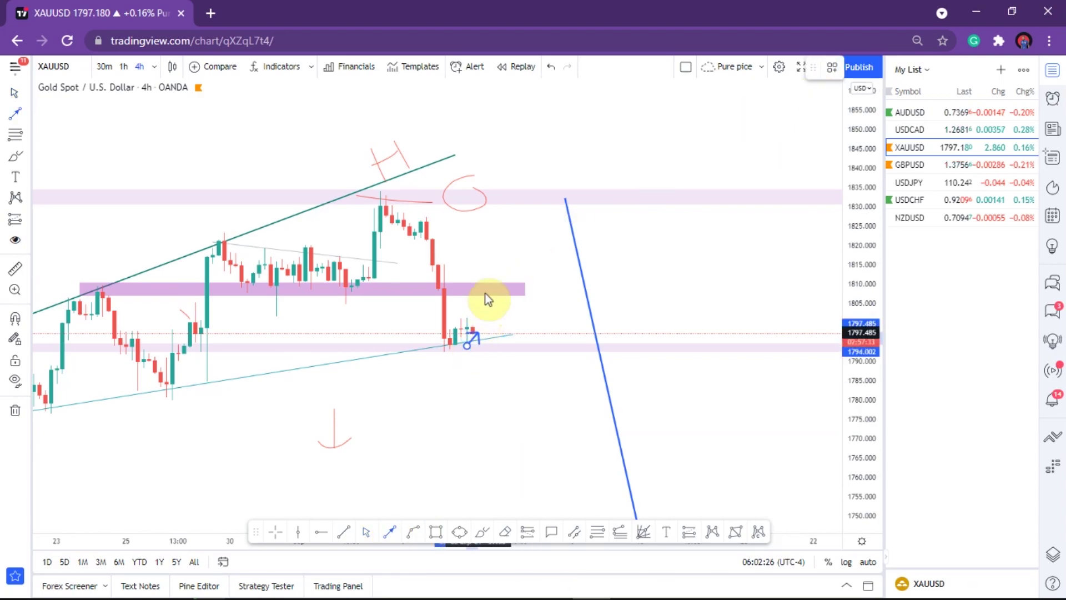
left_click(467, 345)
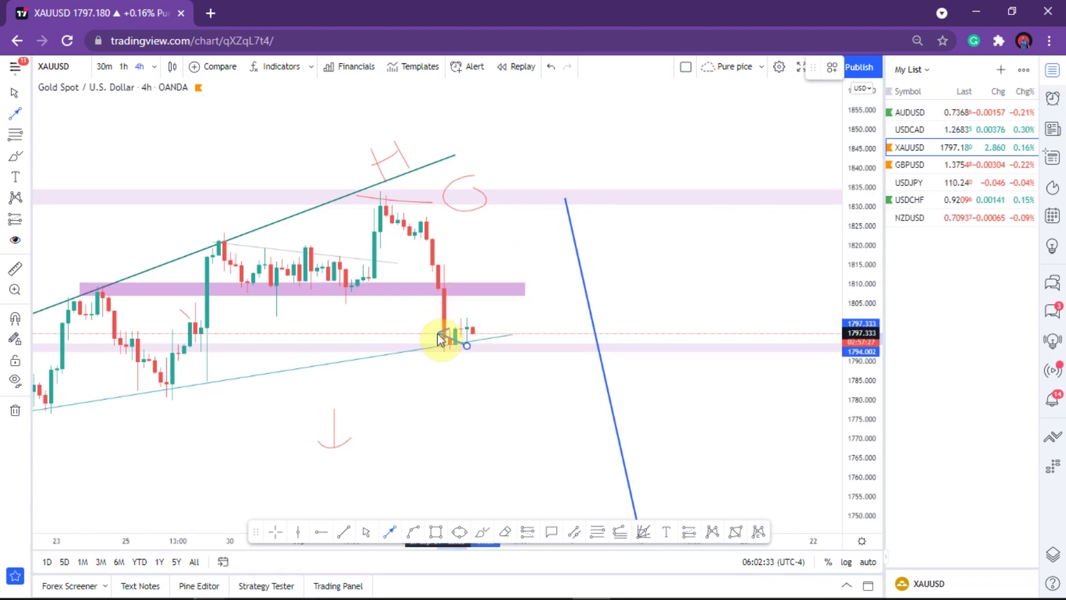
left_click(519, 202)
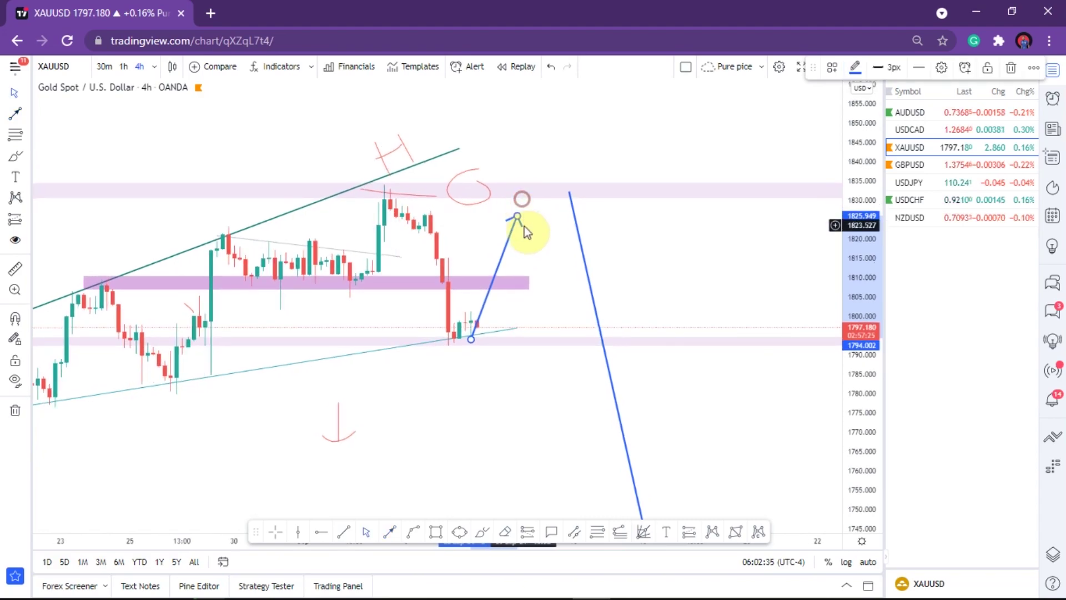
left_click_drag(517, 217, 581, 124)
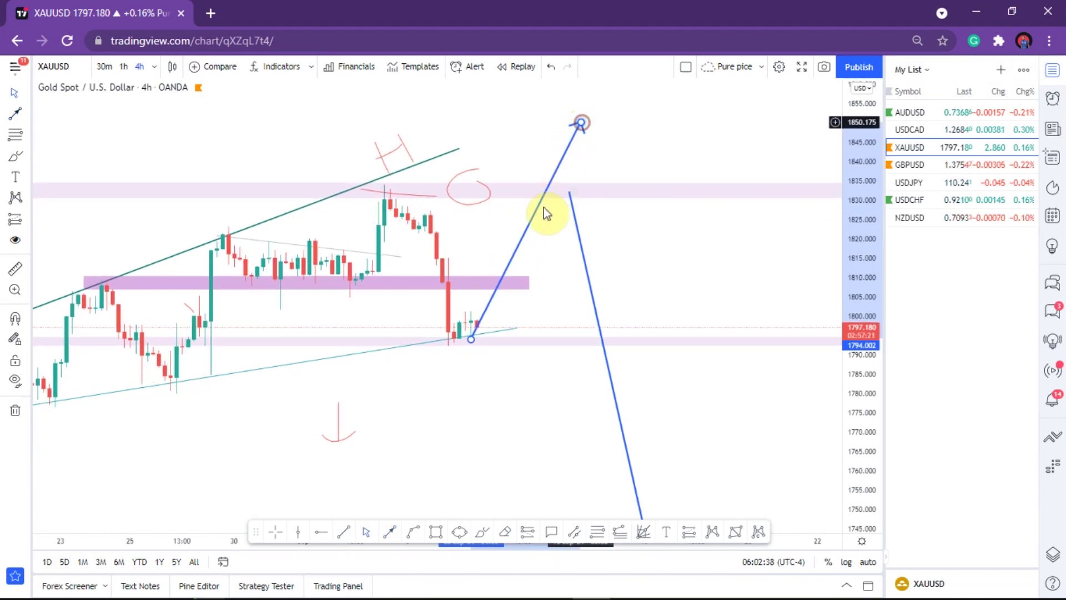
- Move the rising arrow forward in time towards the long projection arrow, then shift its start point further forward at about 1793.9
left_click(526, 226)
left_click_drag(526, 225, 615, 247)
left_click(511, 231)
left_click(500, 249)
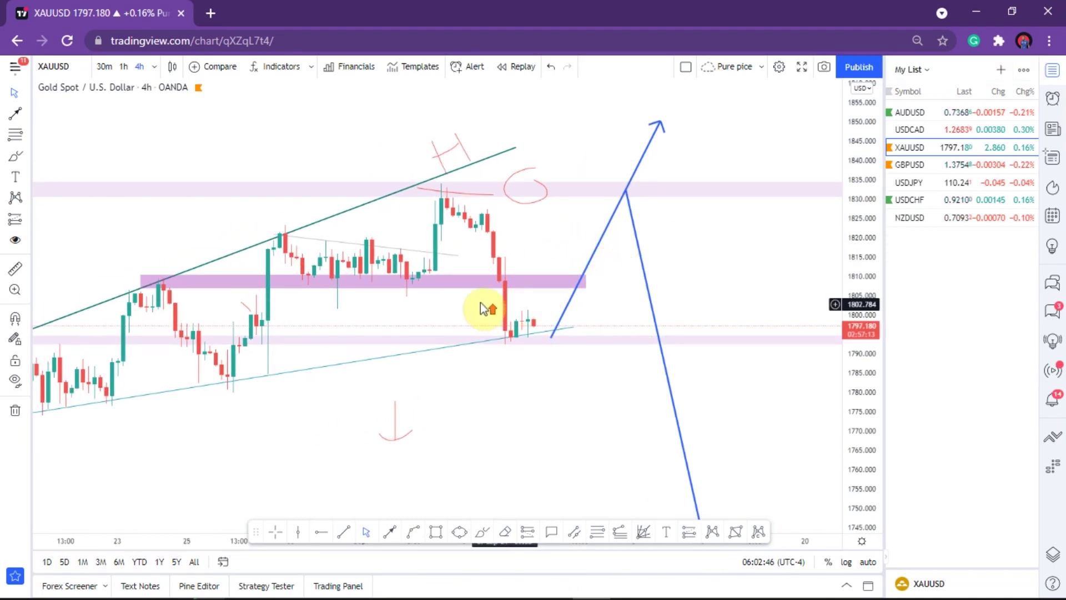
scroll(481, 307, "up", 2)
left_click_drag(366, 395, 536, 383)
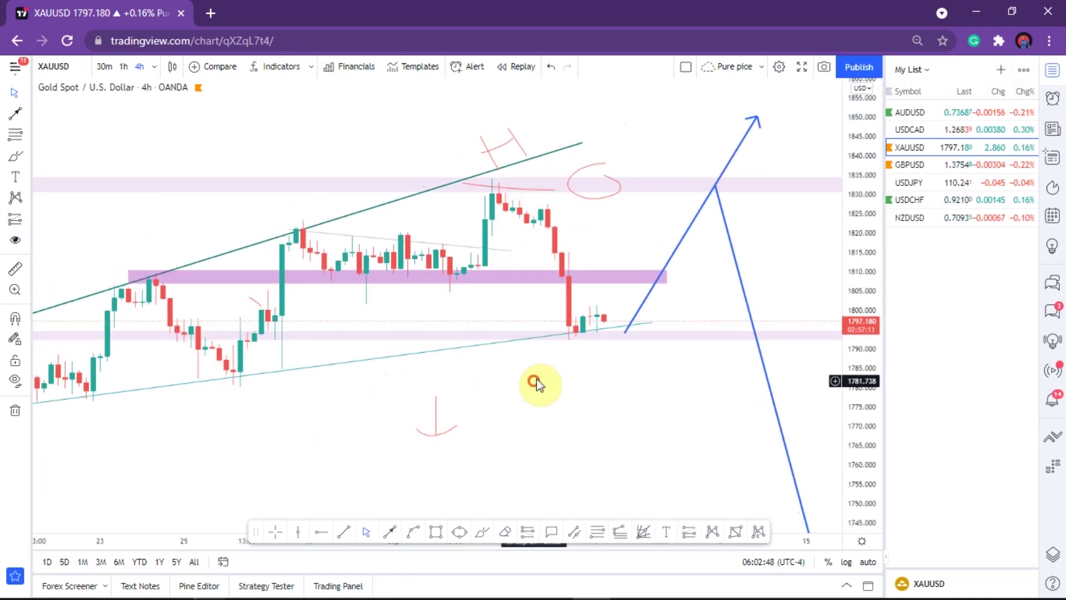
left_click(625, 334)
left_click_drag(625, 334, 681, 334)
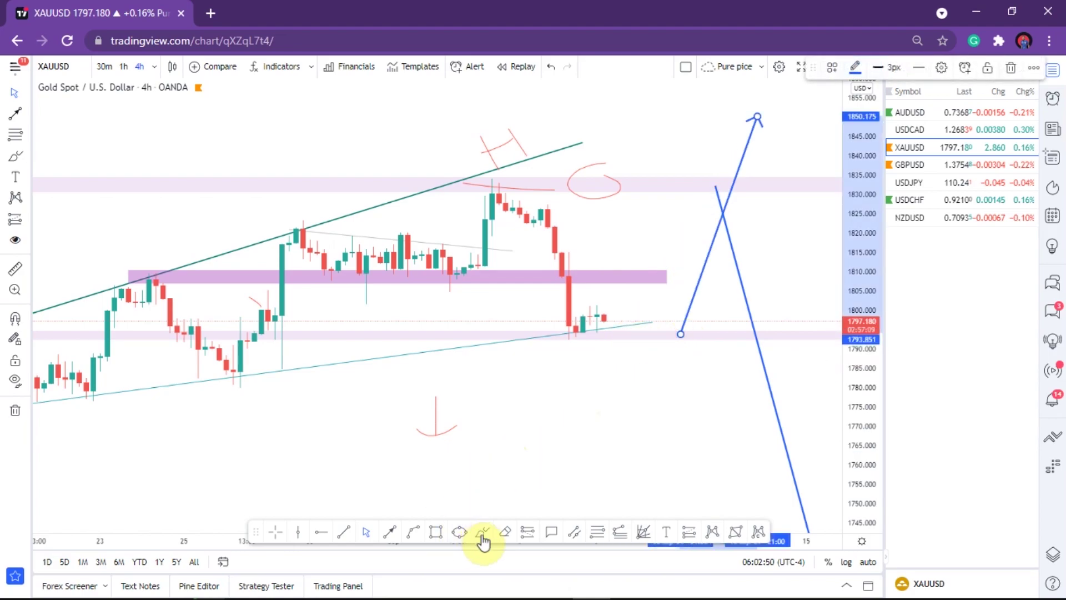
- Draw a short rising arrow from about 1793.5 to 1806.4 and a falling arrow from about 1808.4 to 1756.3
left_click(629, 336)
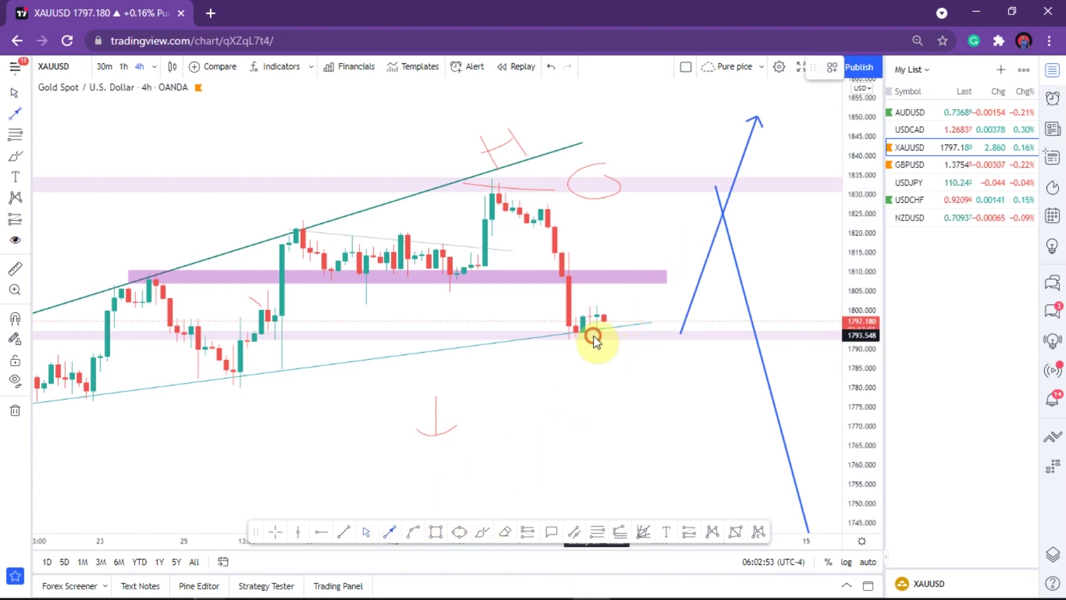
left_click(624, 286)
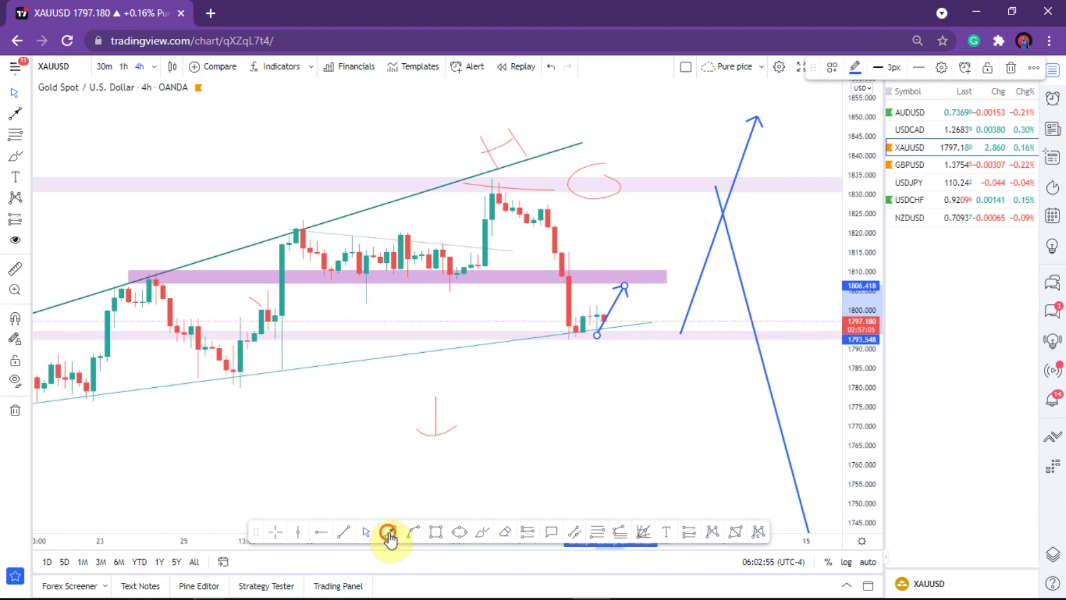
left_click(388, 532)
left_click(639, 278)
left_click(692, 479)
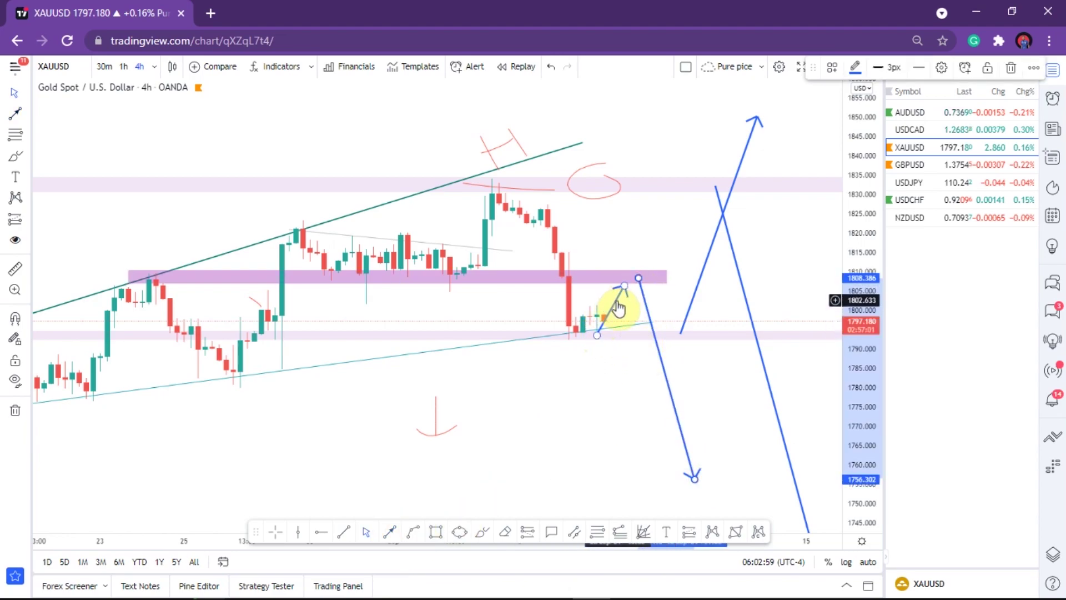
- Remove the short rising arrow and lower the falling arrow's start point to about 1800 beside the latest candle
left_click_drag(617, 308, 631, 291)
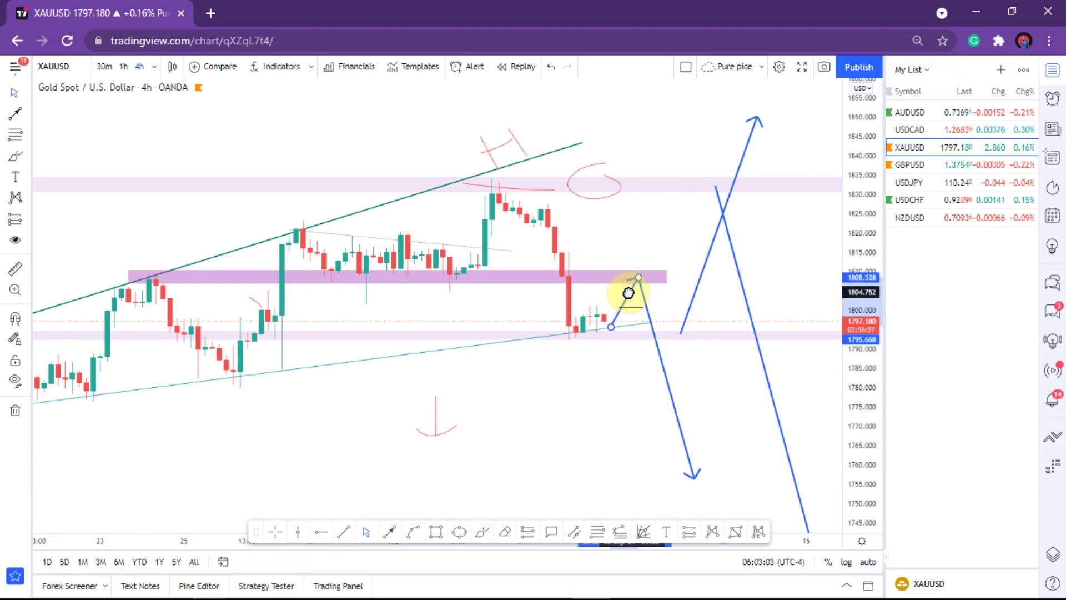
left_click_drag(628, 292, 607, 309)
key("Delete")
left_click(594, 355)
scroll(557, 459, "down", 3)
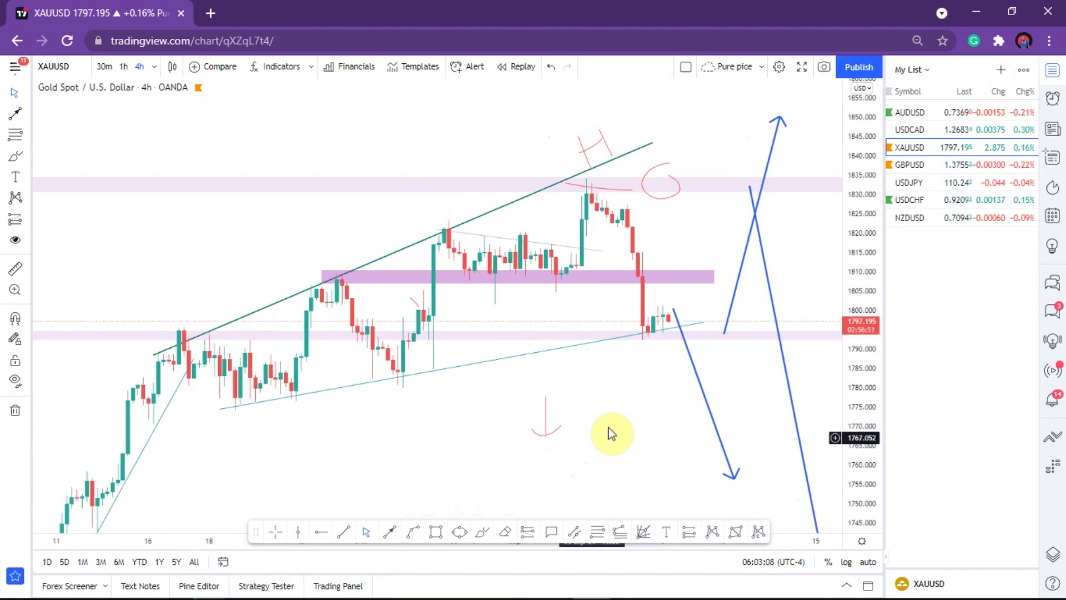
- Delete the long rising arrow and the long projection arrow, and move the remaining falling arrow's start point forward to about 1801
left_click_drag(534, 361, 452, 322)
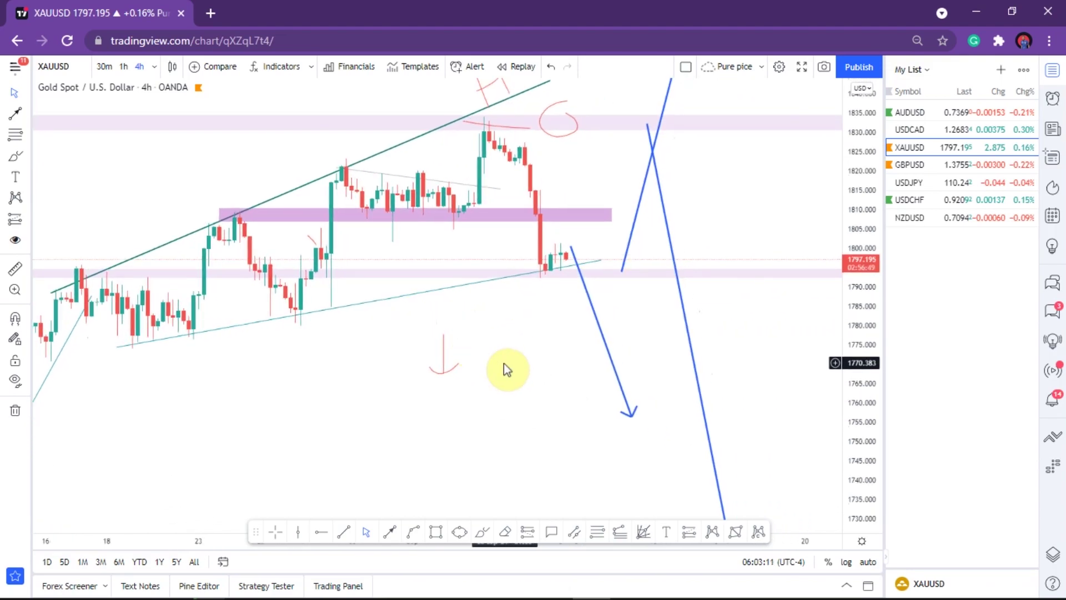
scroll(504, 363, "down", 2)
left_click_drag(582, 361, 511, 331)
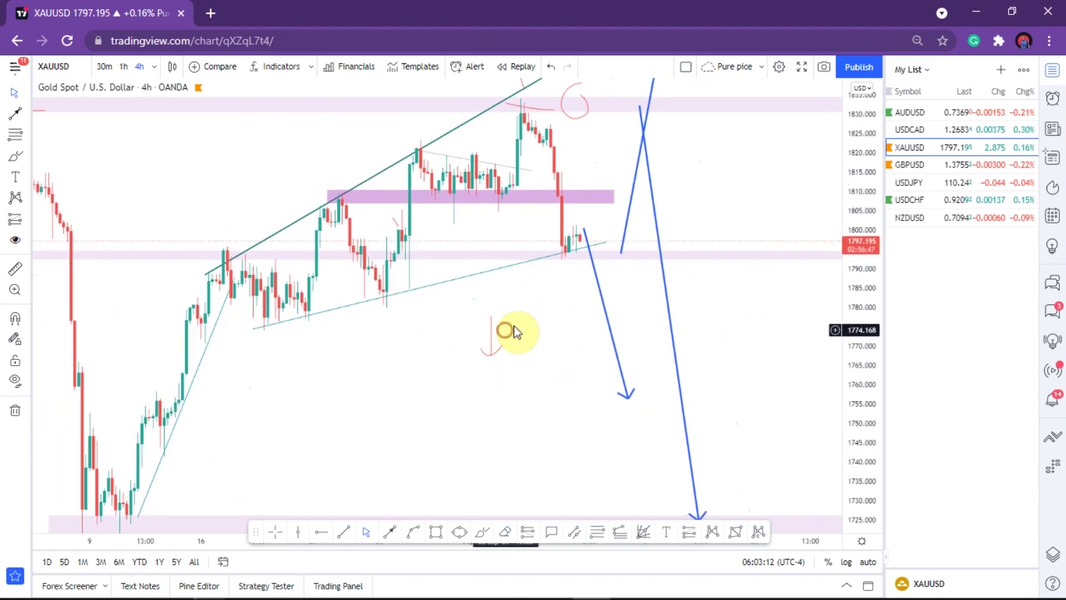
left_click(624, 244)
key("Delete")
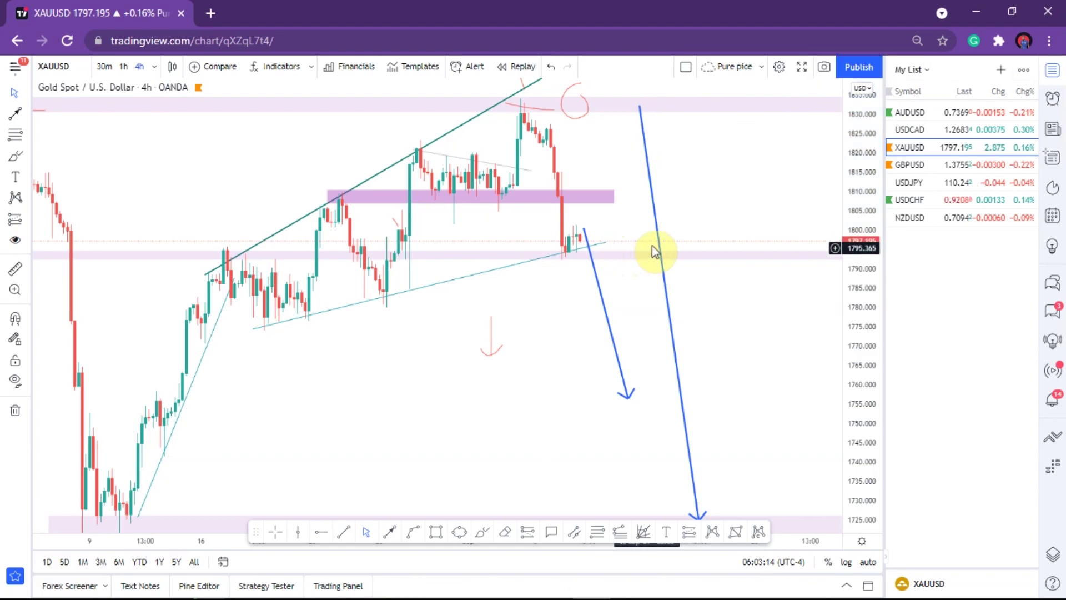
key("Delete")
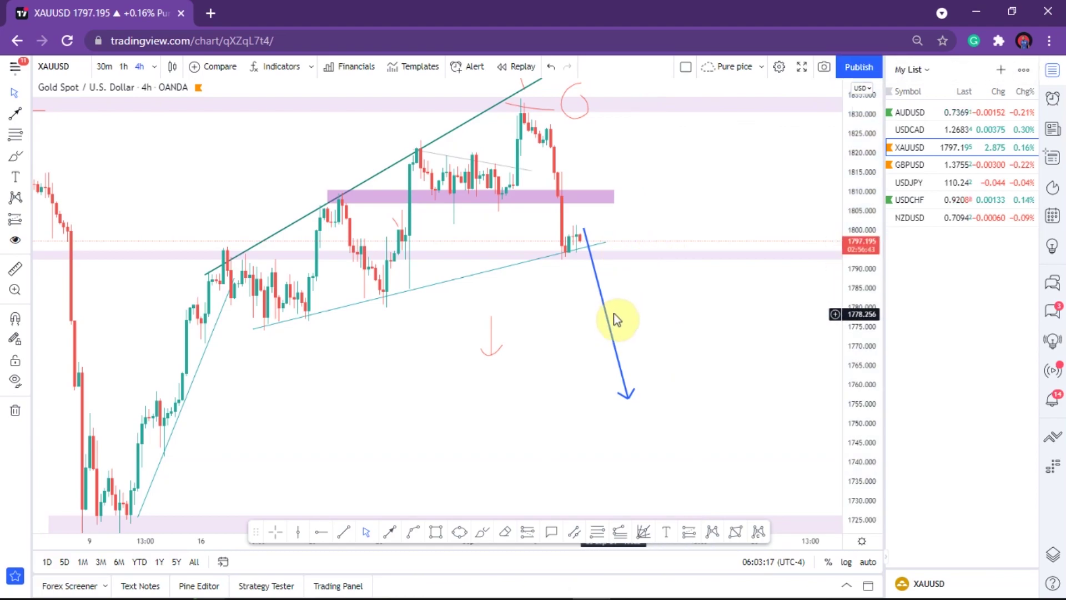
left_click_drag(538, 305, 566, 355)
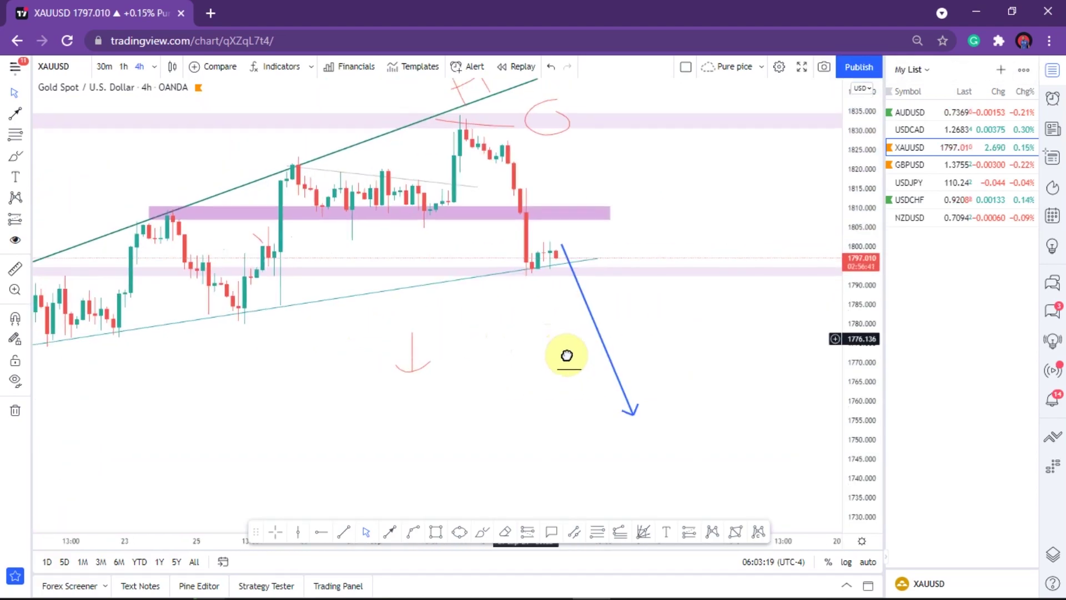
left_click_drag(601, 262, 645, 260)
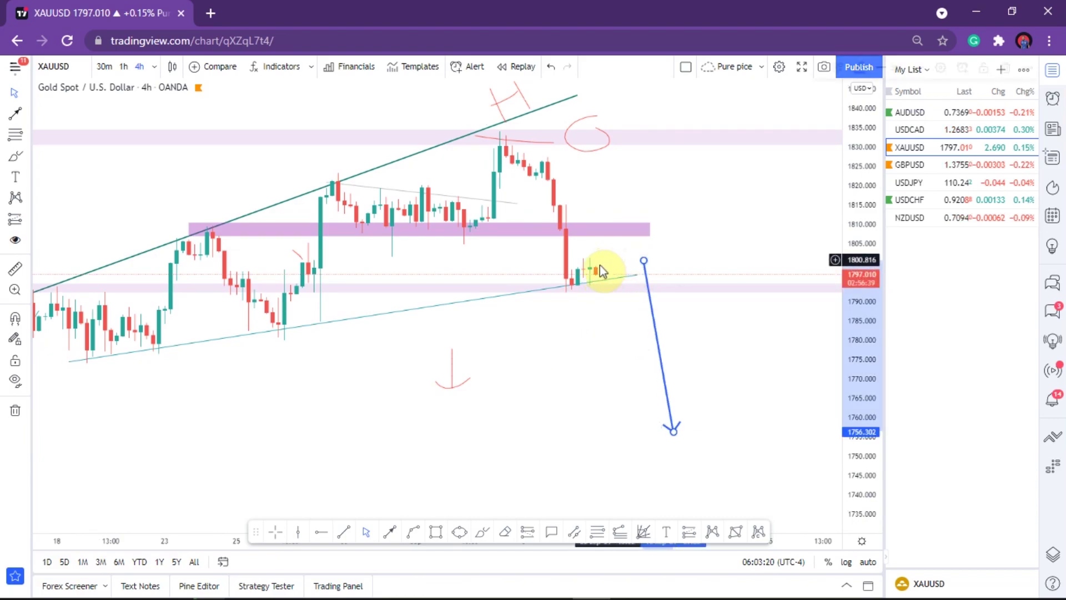
- Circle the latest candle highs near 1801 and a spot in the middle zone with the brush
left_click(475, 535)
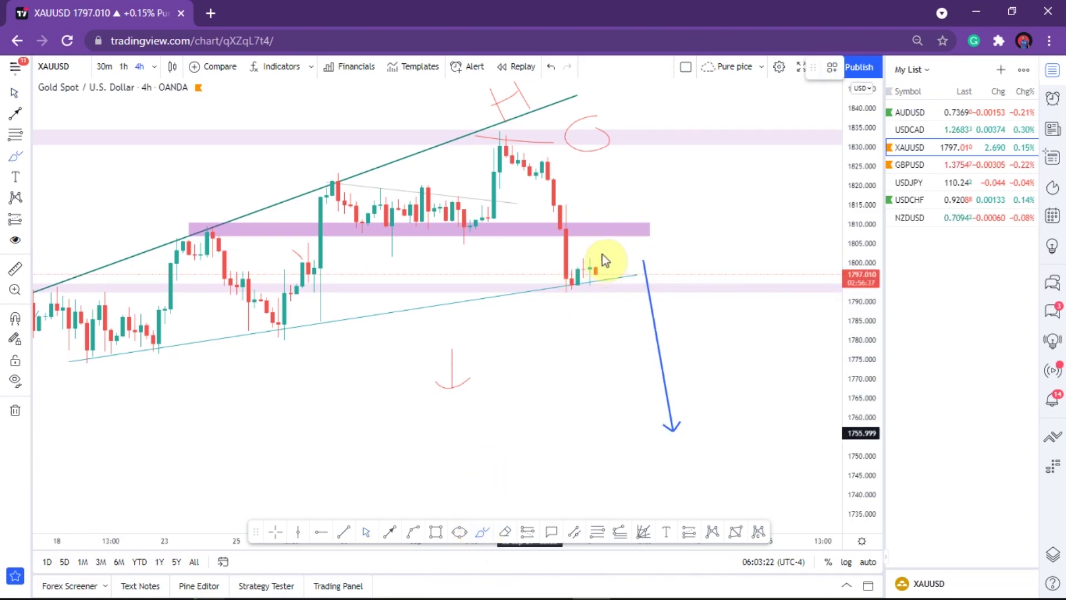
left_click_drag(583, 266, 607, 258)
left_click_drag(609, 221, 618, 226)
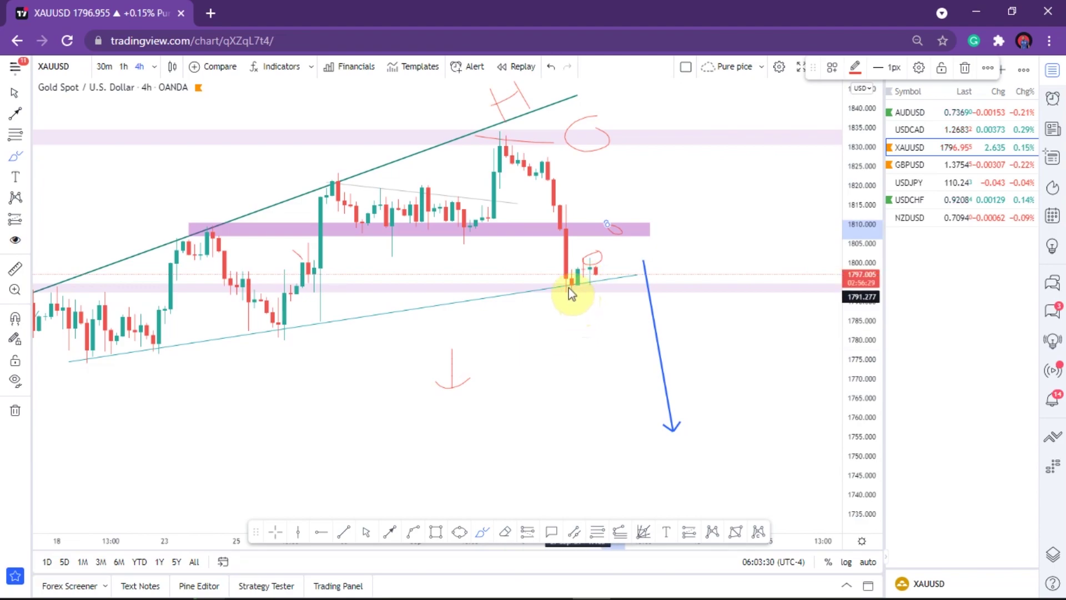
- Switch the chart to the 30-minute timeframe and draw a trend line under the recent lows from about 1792.1 to 1796.4
left_click(110, 69)
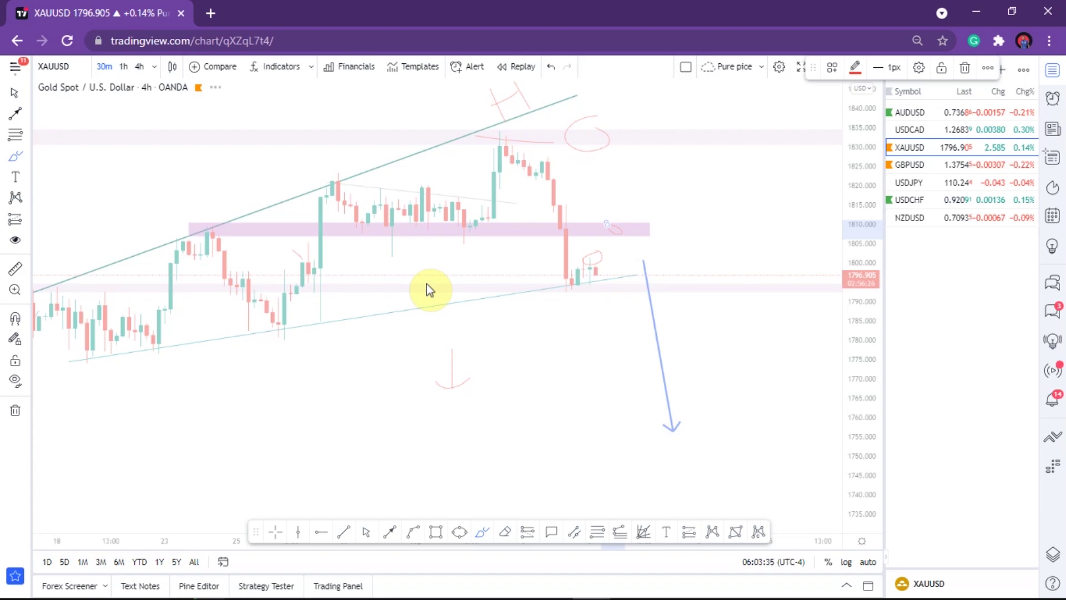
left_click_drag(858, 419, 833, 142)
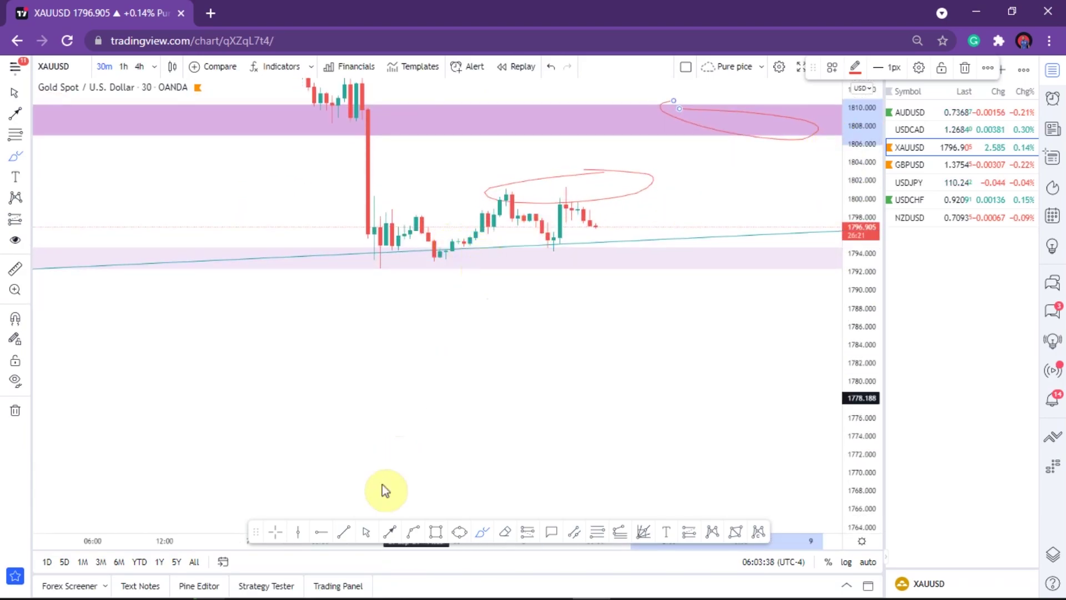
left_click(343, 531)
left_click(367, 271)
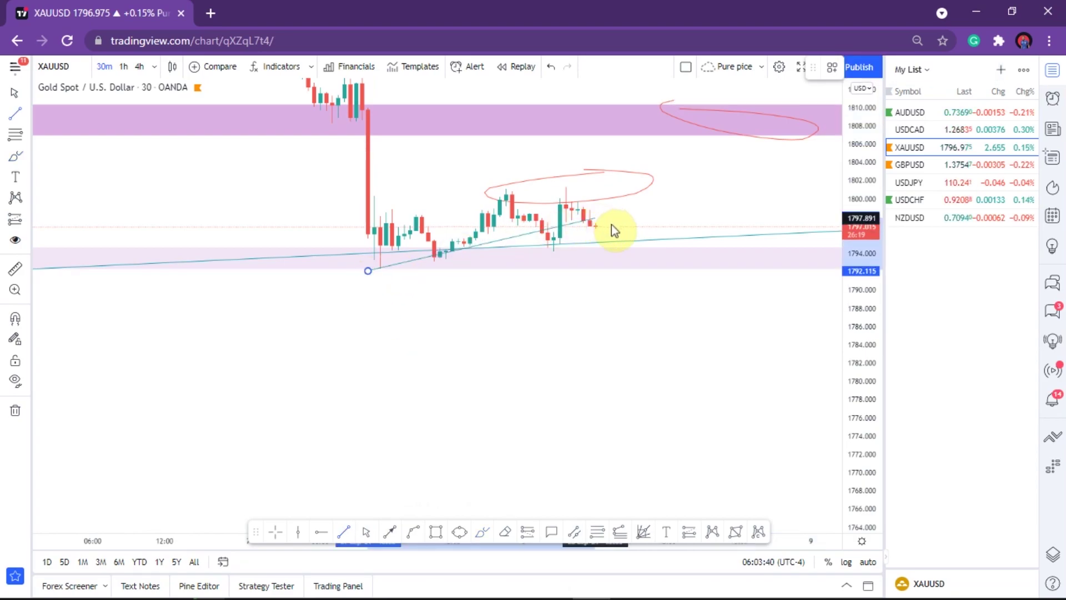
left_click(636, 232)
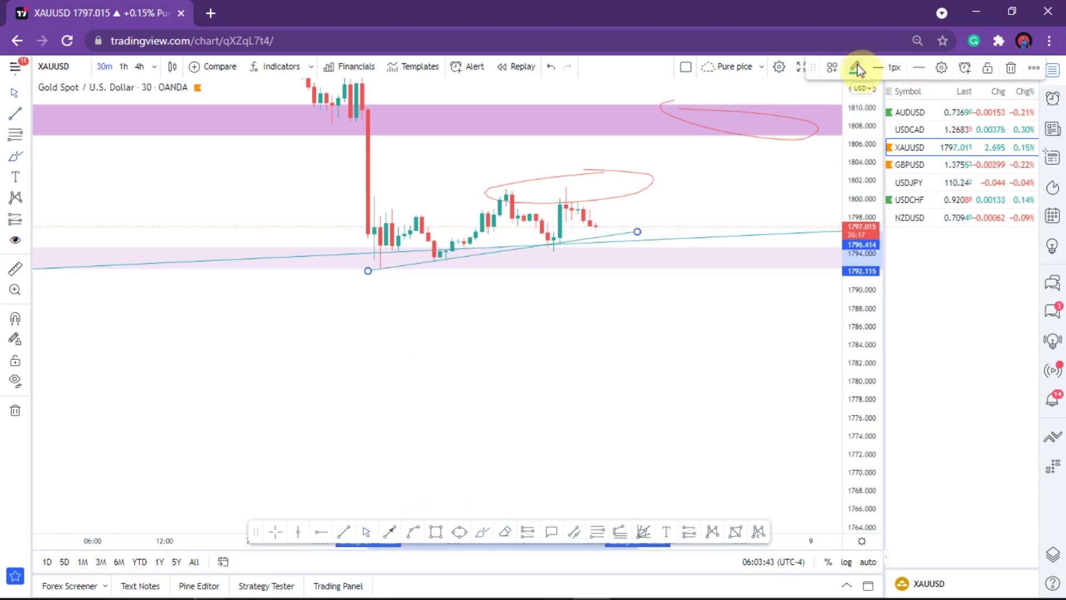
- Recolour the new trend line crimson at 2px thickness and place a parallel copy along the recent highs
left_click(870, 121)
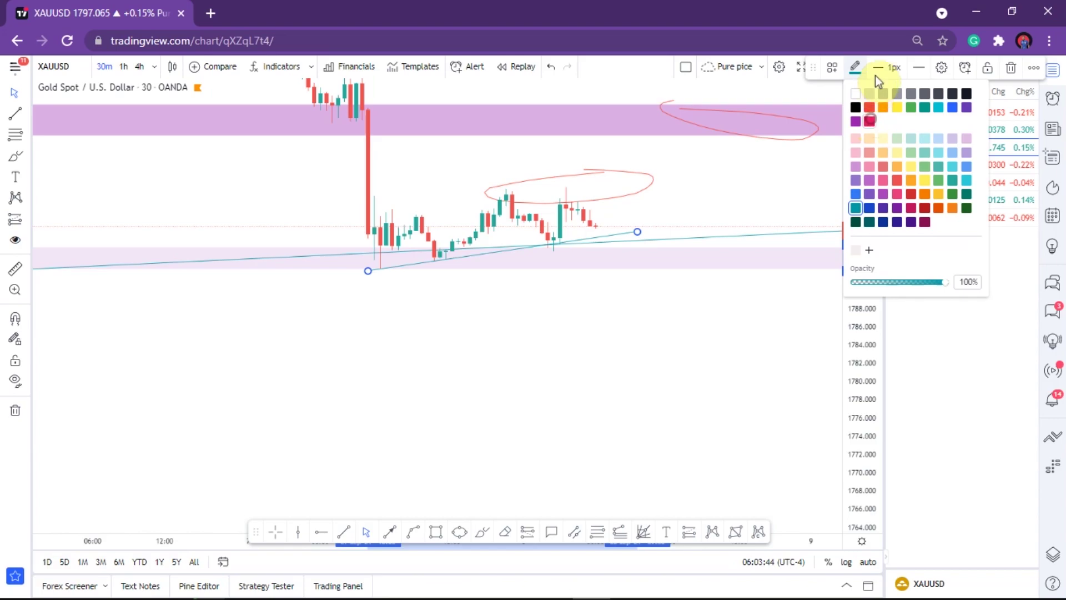
left_click(884, 71)
left_click(883, 113)
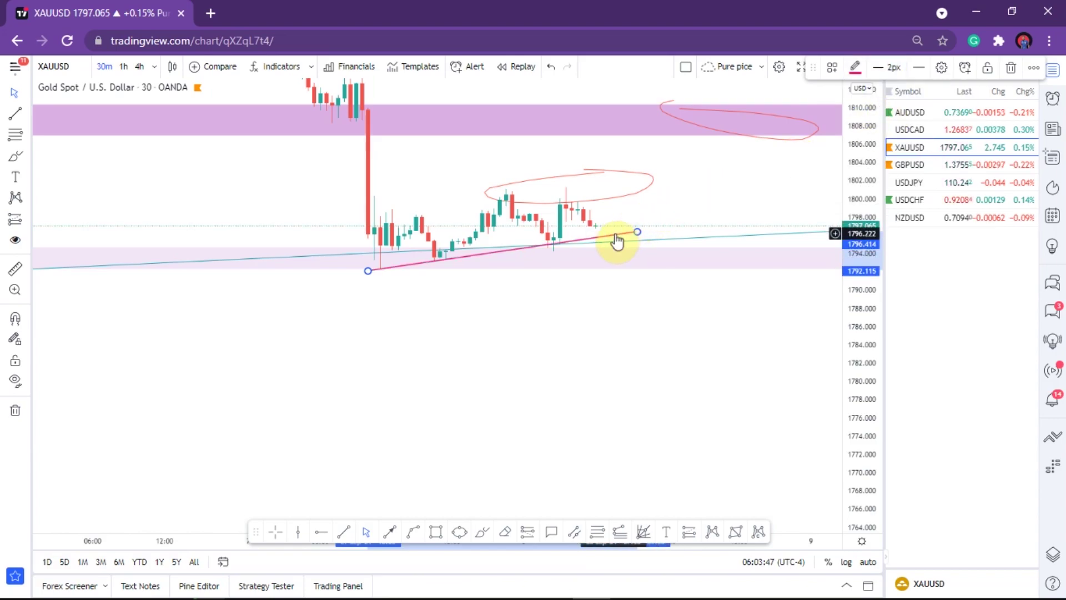
mouse_move(616, 240)
left_mouse_down()
mouse_move(605, 191)
mouse_move(614, 240)
left_mouse_up()
left_click(573, 331)
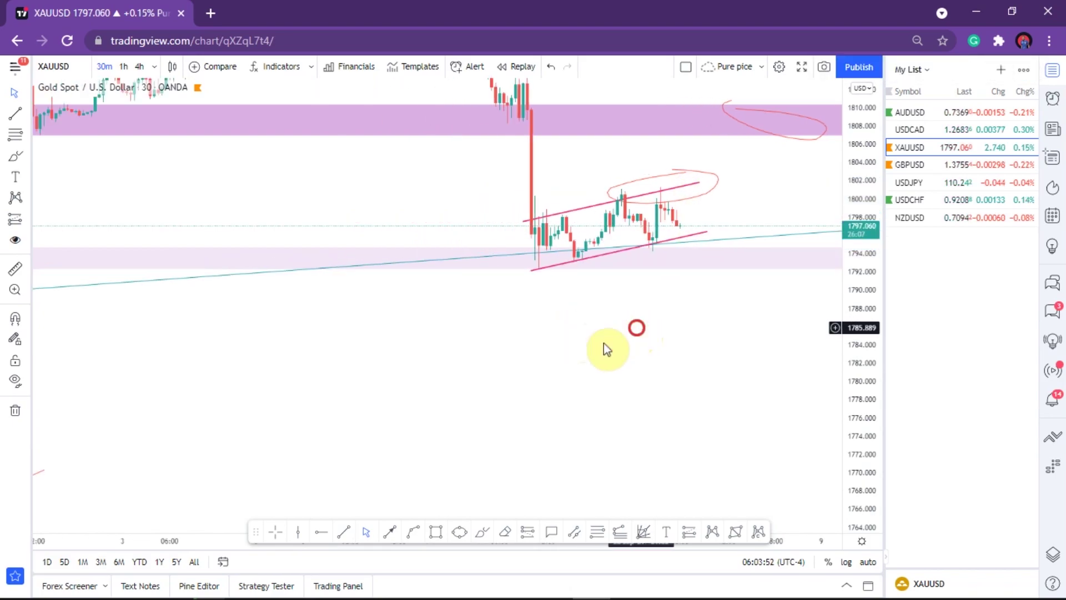
- Place a horizontal ray at about 1801.5 starting from the highs of the small rising channel
scroll(548, 417, "down", 3)
scroll(504, 415, "down", 3)
left_click_drag(628, 408, 459, 419)
left_click_drag(858, 271, 832, 297)
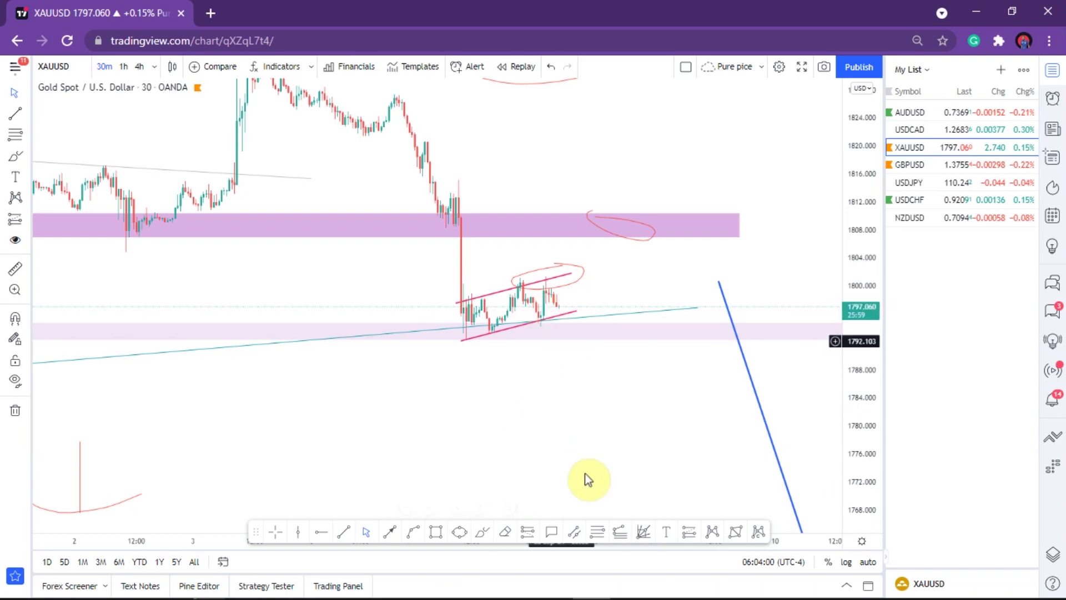
scroll(498, 421, "up", 2)
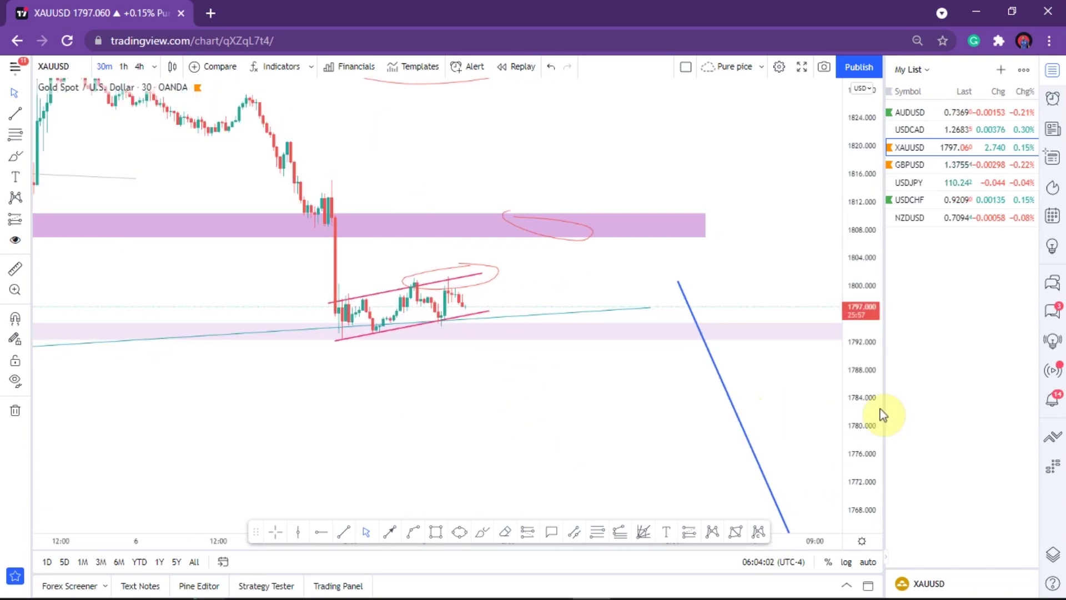
left_click_drag(848, 313, 844, 276)
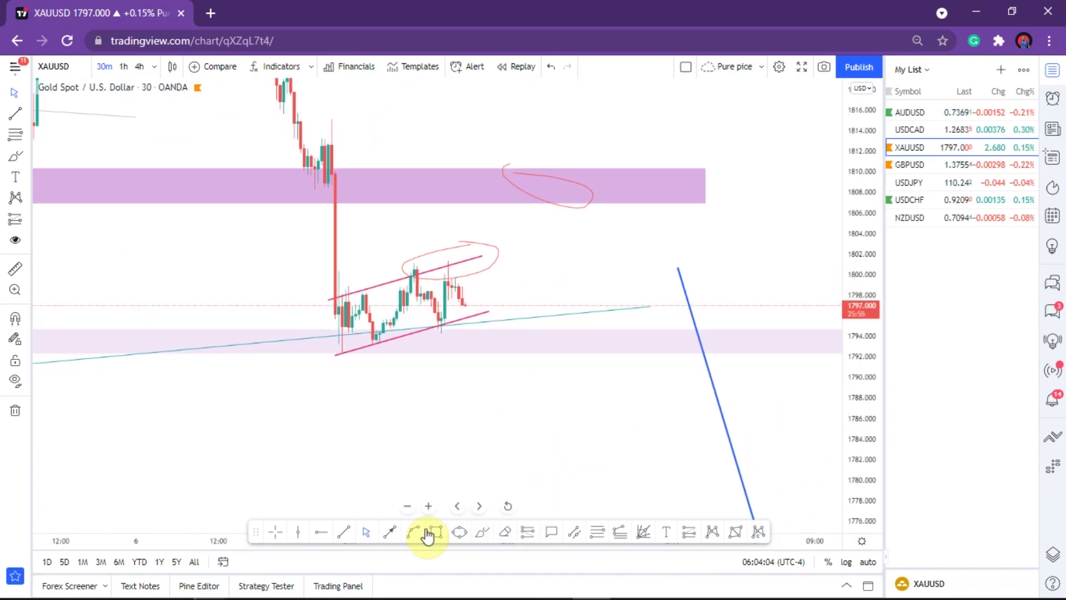
left_click(431, 259)
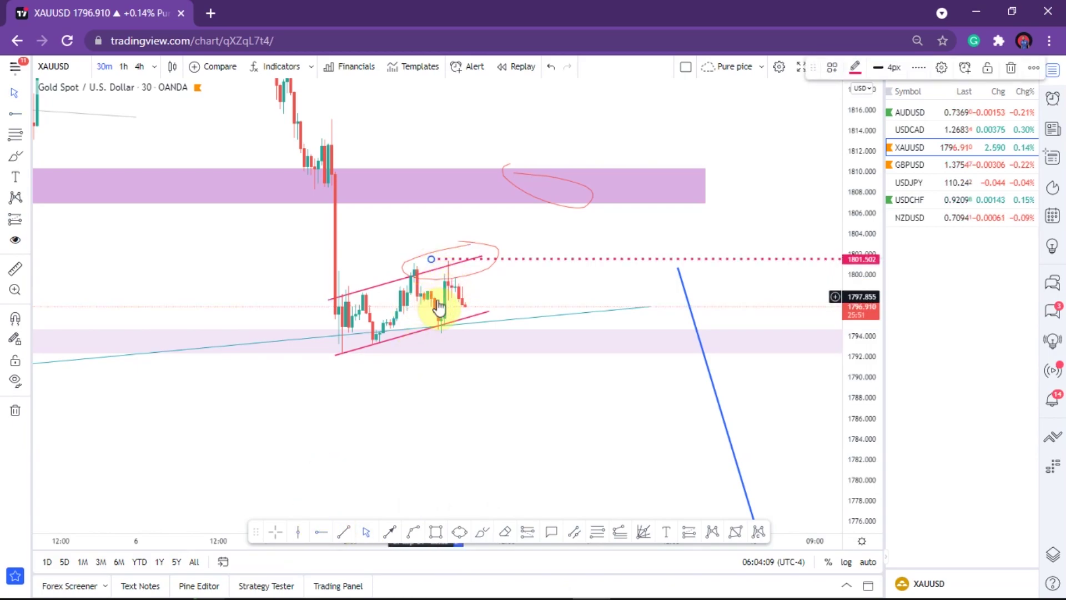
left_click_drag(521, 294, 545, 322)
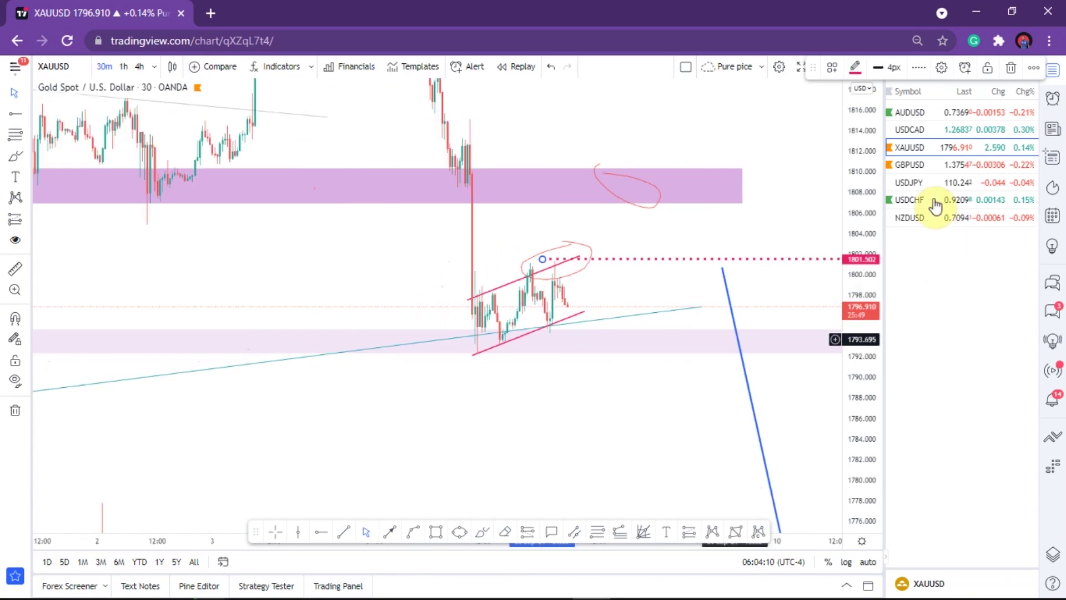
left_click_drag(870, 315, 866, 366)
scroll(545, 350, "down", 5)
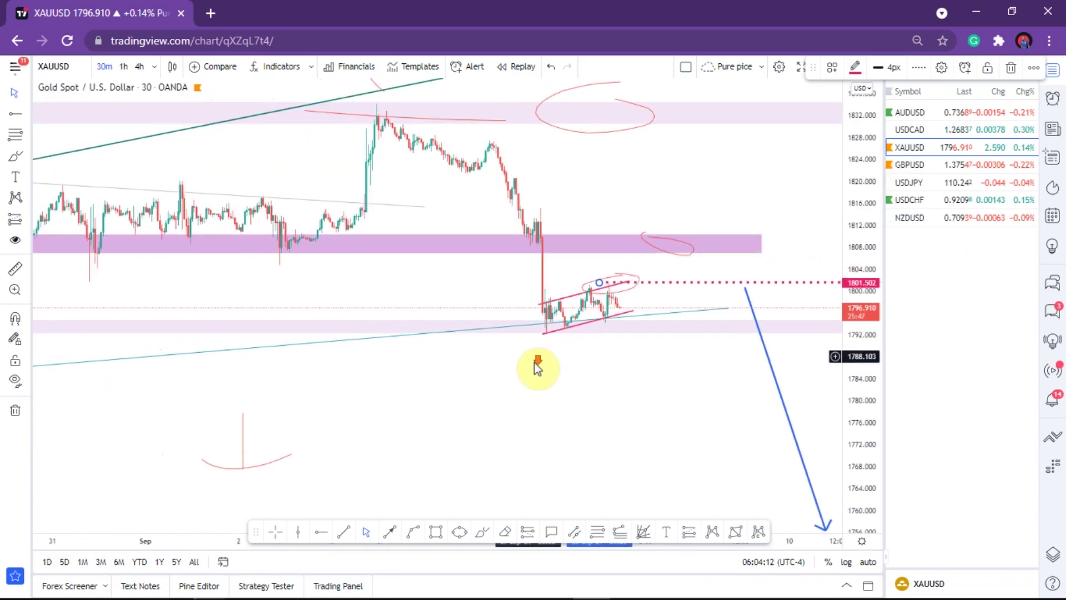